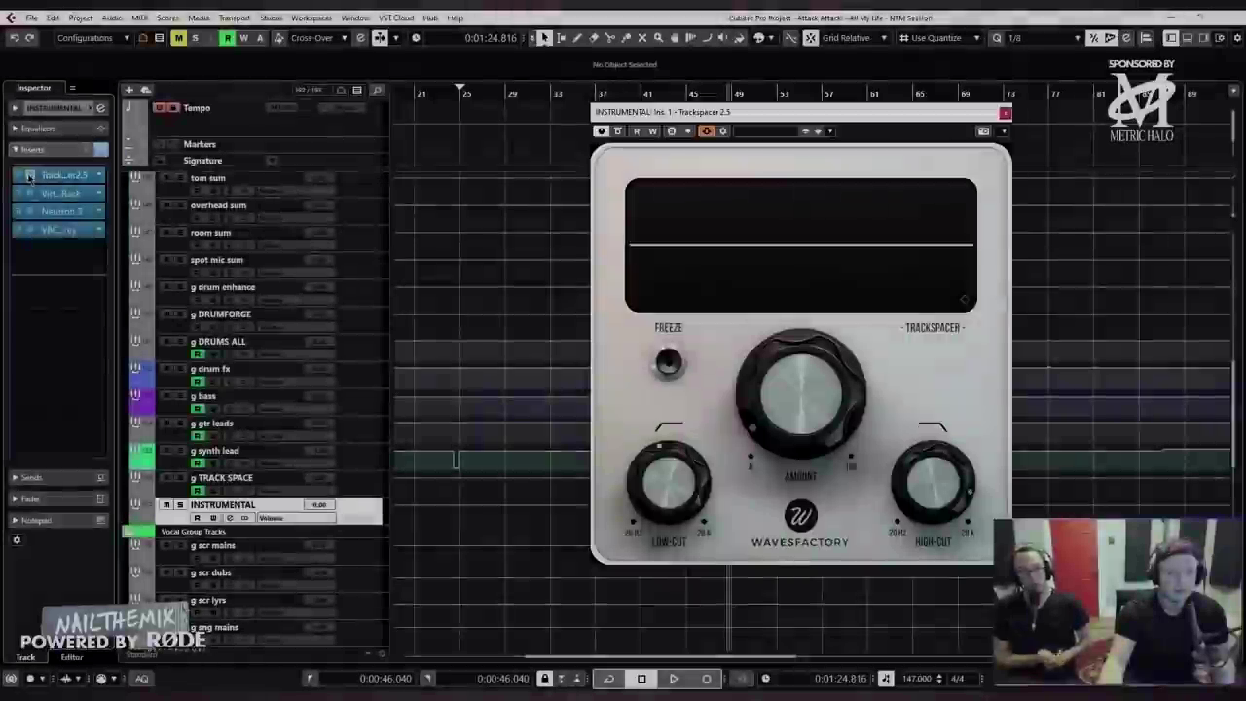
Move the Trackspacer 2.5 plugin window slightly to the left
left_click_drag(748, 112, 629, 117)
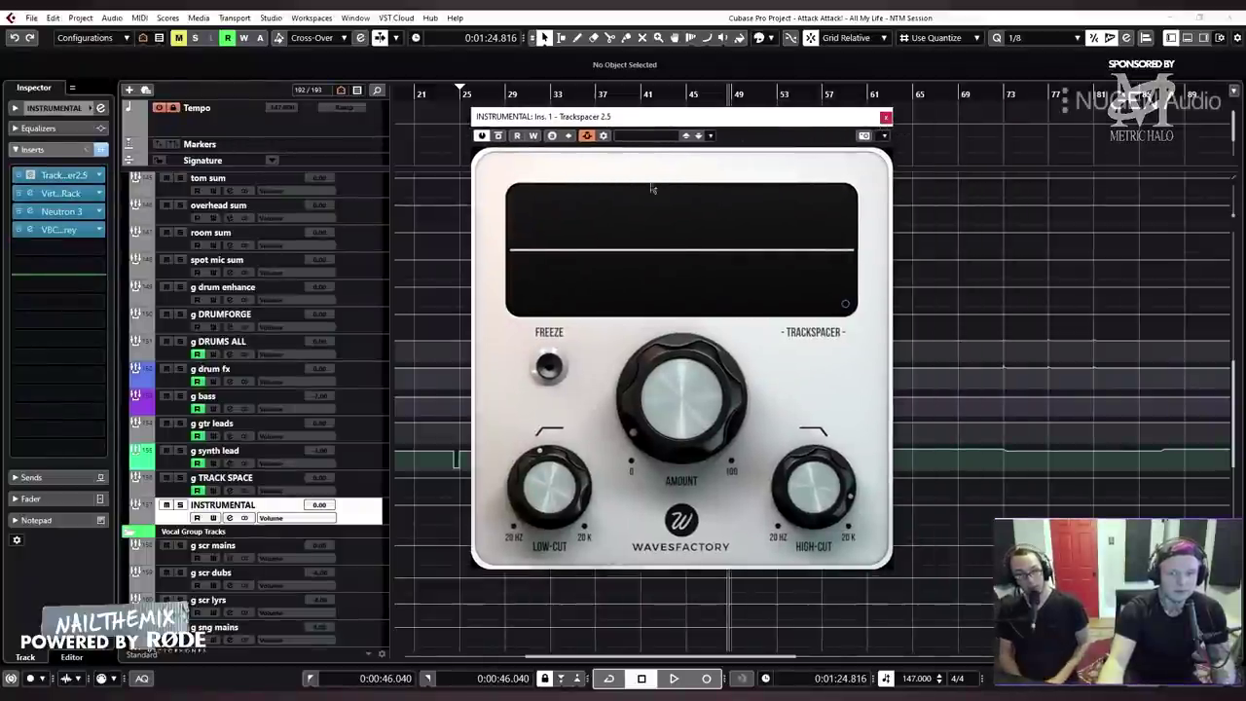
Close Trackspacer, raise the CS-EQ high-frequency gain in Virtual Mix Rack, then close the rack
left_click(886, 119)
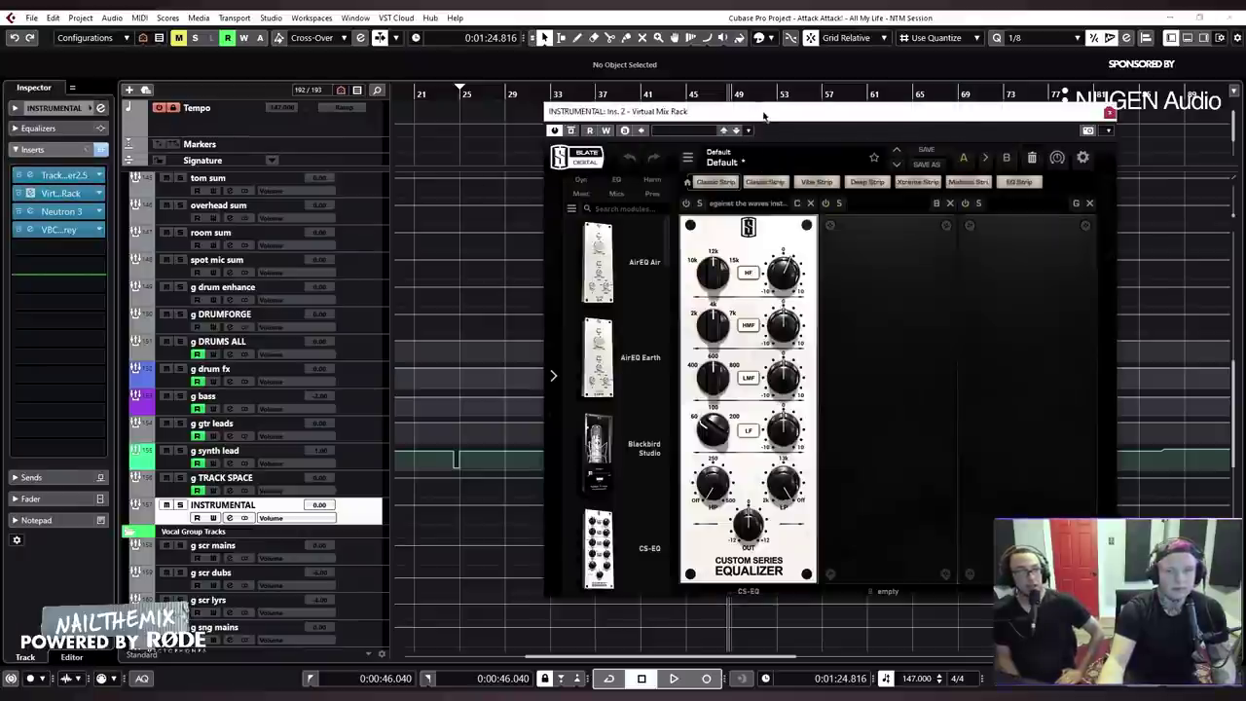
left_click_drag(765, 116, 684, 112)
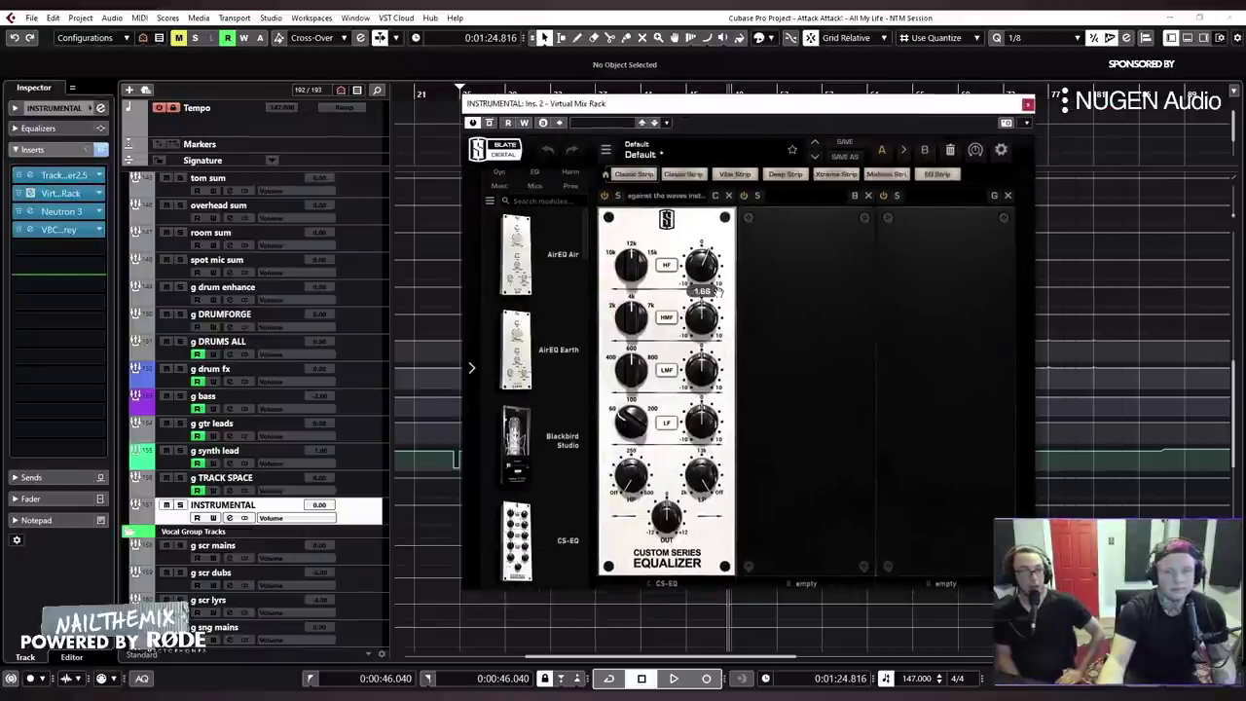
left_click_drag(721, 295, 721, 304)
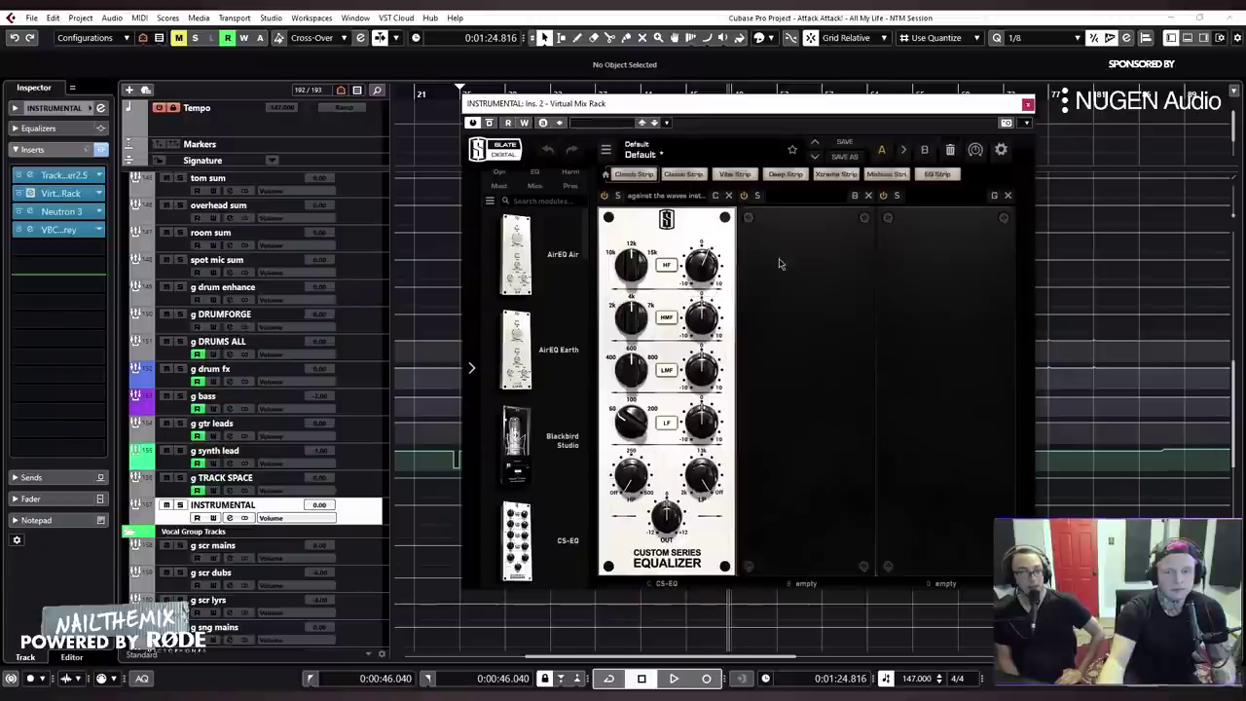
key("ctrl+w")
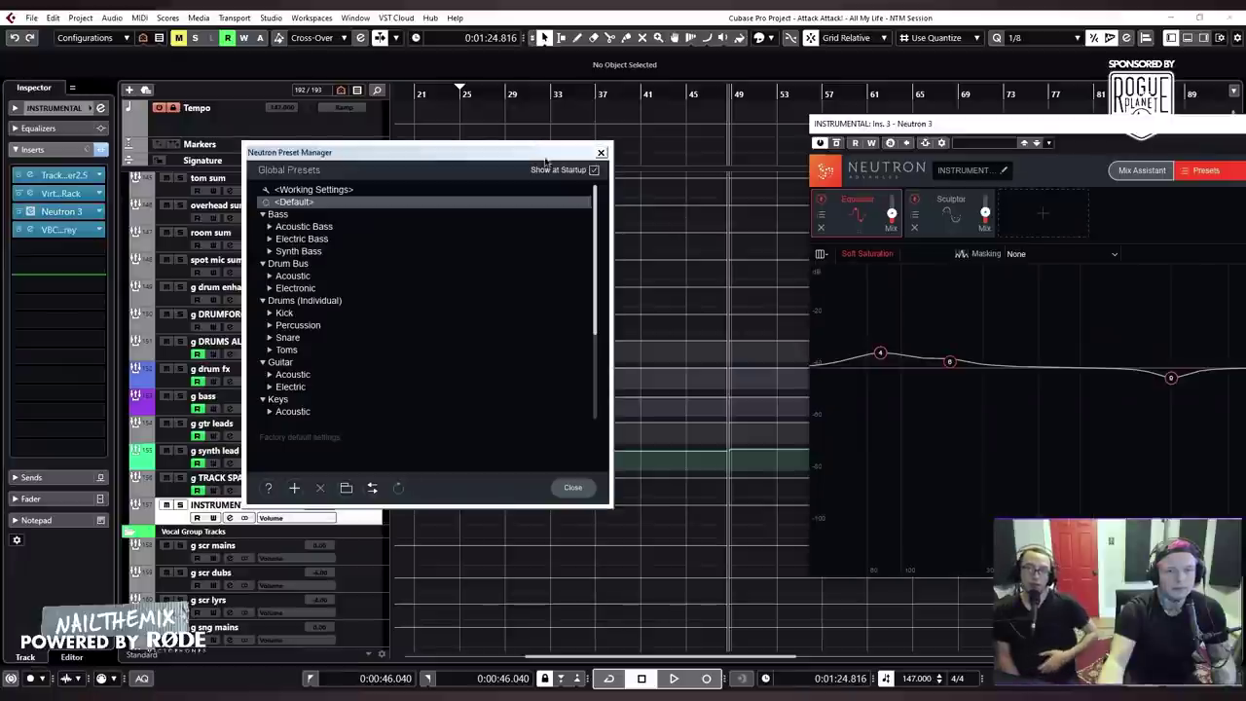
Dismiss the Neutron 3 Preset Manager, centre the Neutron window, and set playback to bar 25
left_click_drag(541, 158, 497, 163)
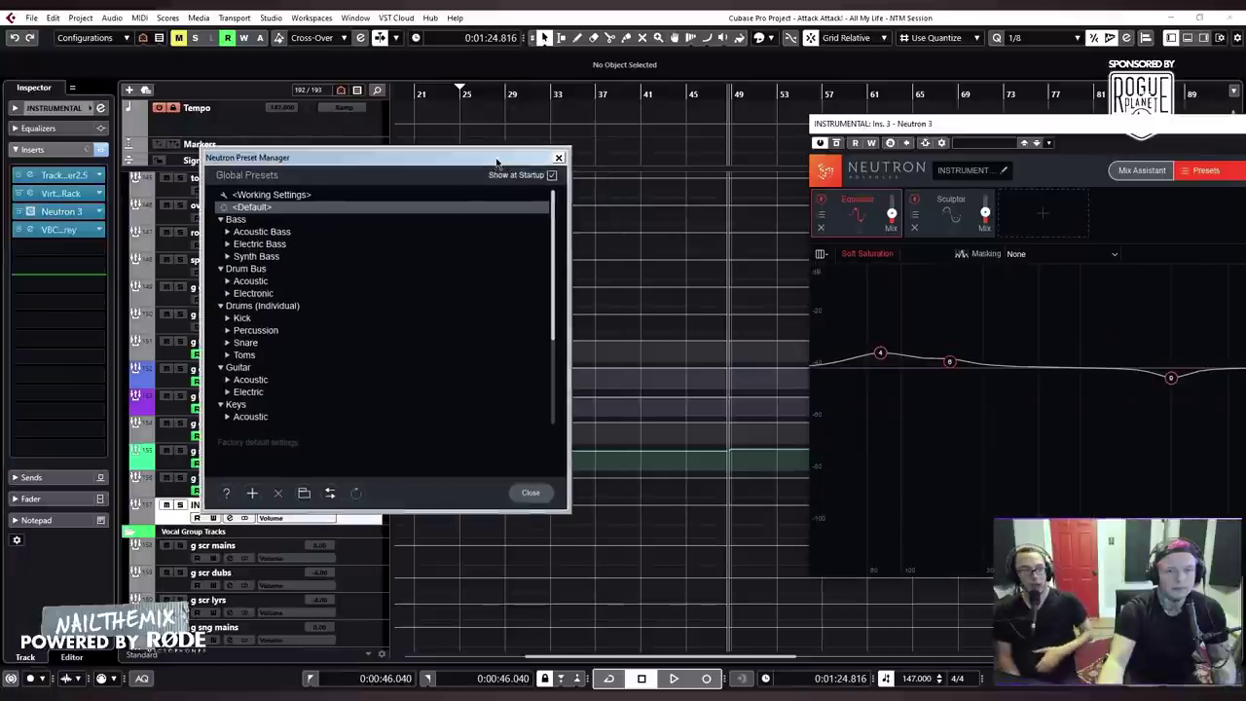
left_click(558, 158)
left_click_drag(927, 128, 770, 107)
scroll(504, 274, "up", 10)
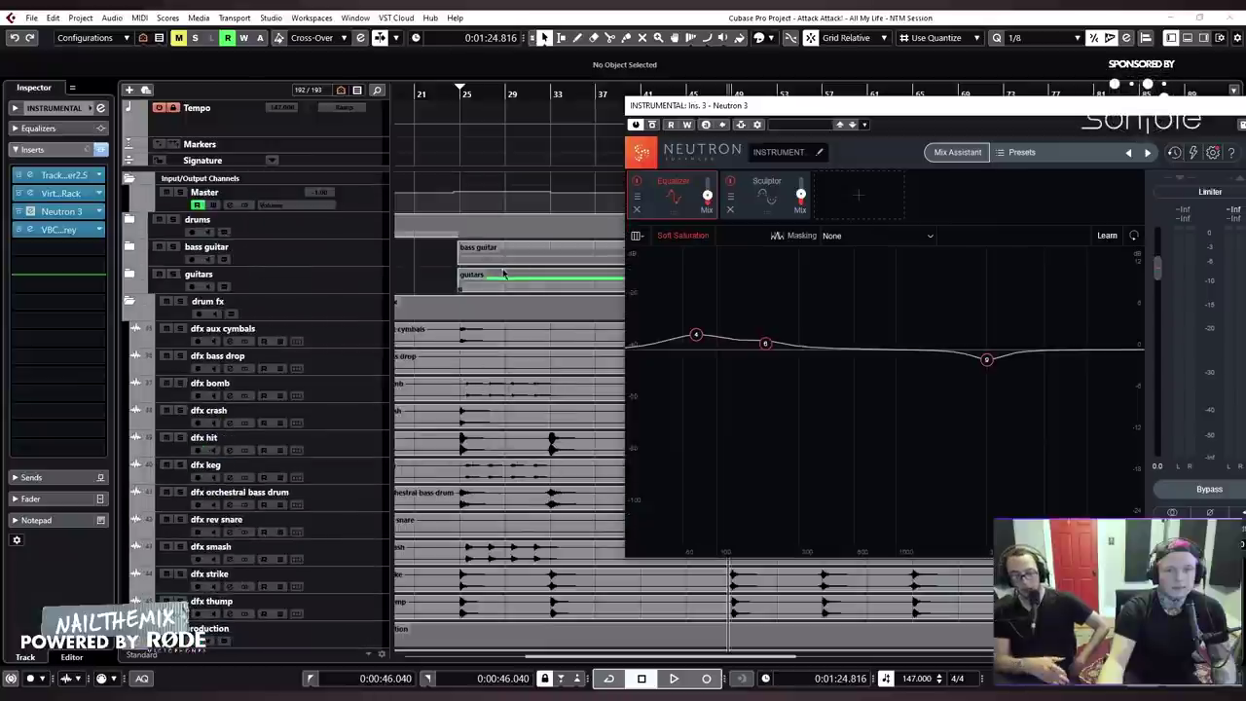
left_click(459, 96)
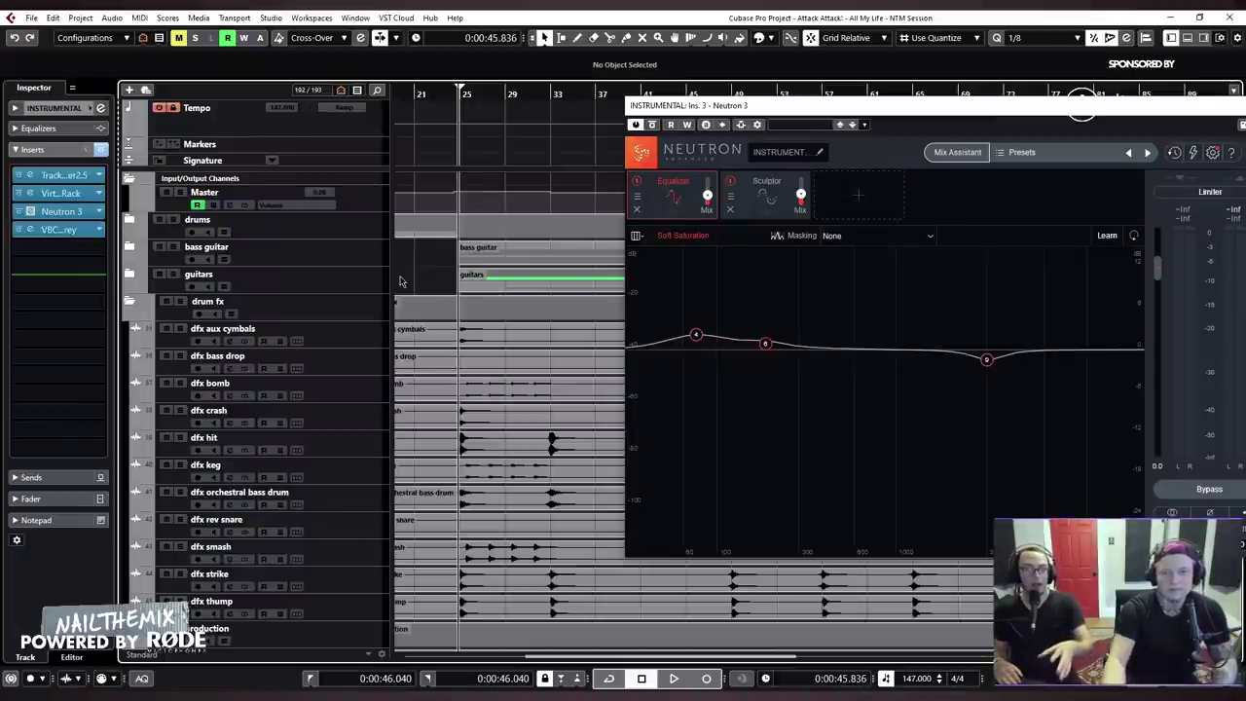
Show Neutron's Sculptor module and collapse the drum fx, Instrumental Group and Vocal Group folders
left_click(766, 195)
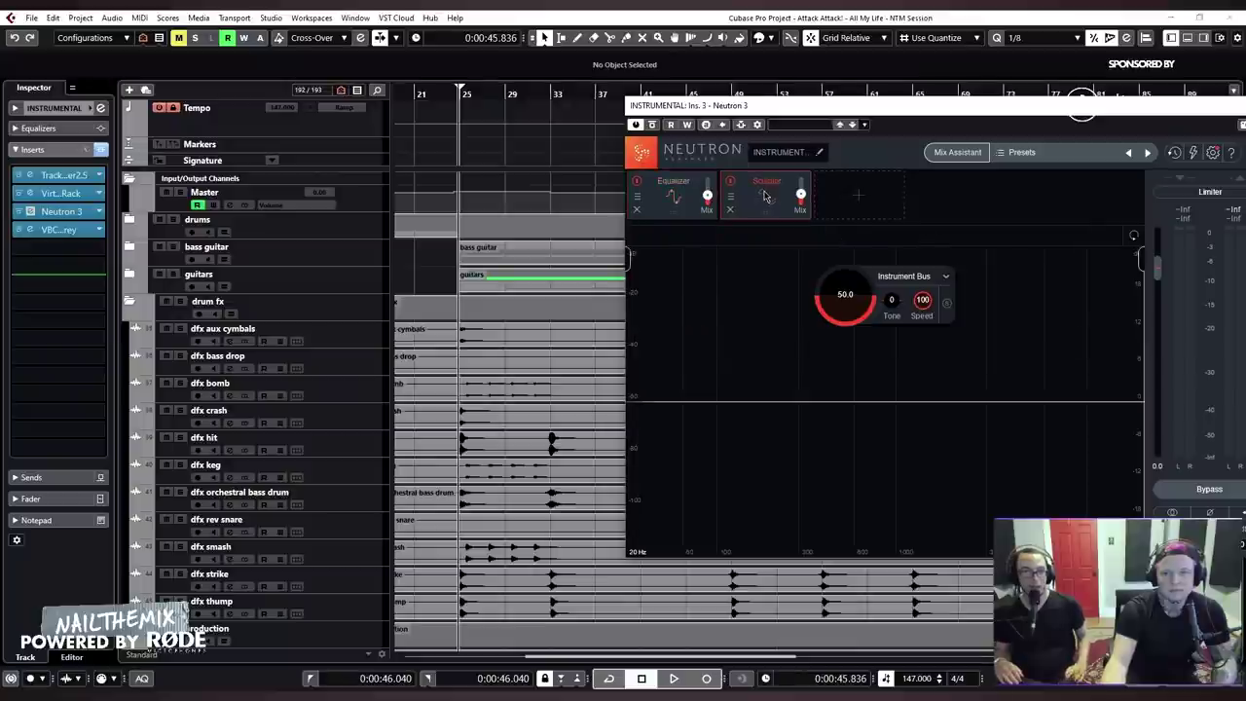
left_click(132, 302)
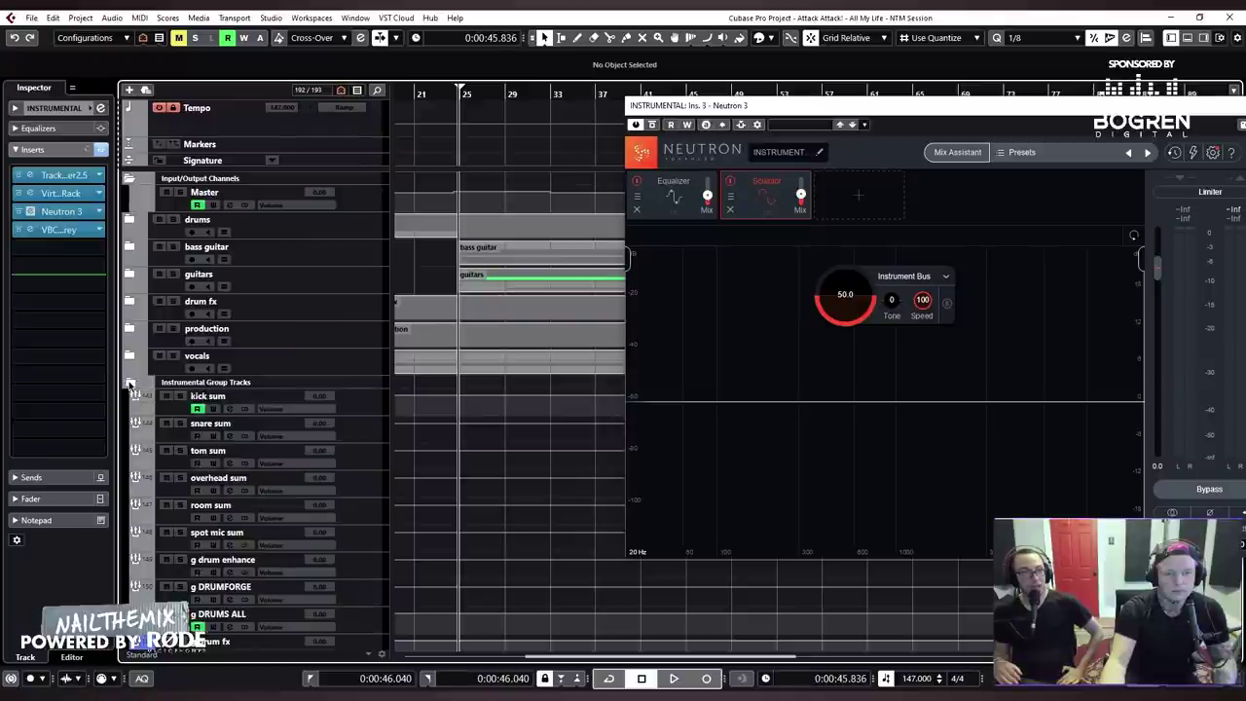
double_click(169, 384)
left_click(133, 394)
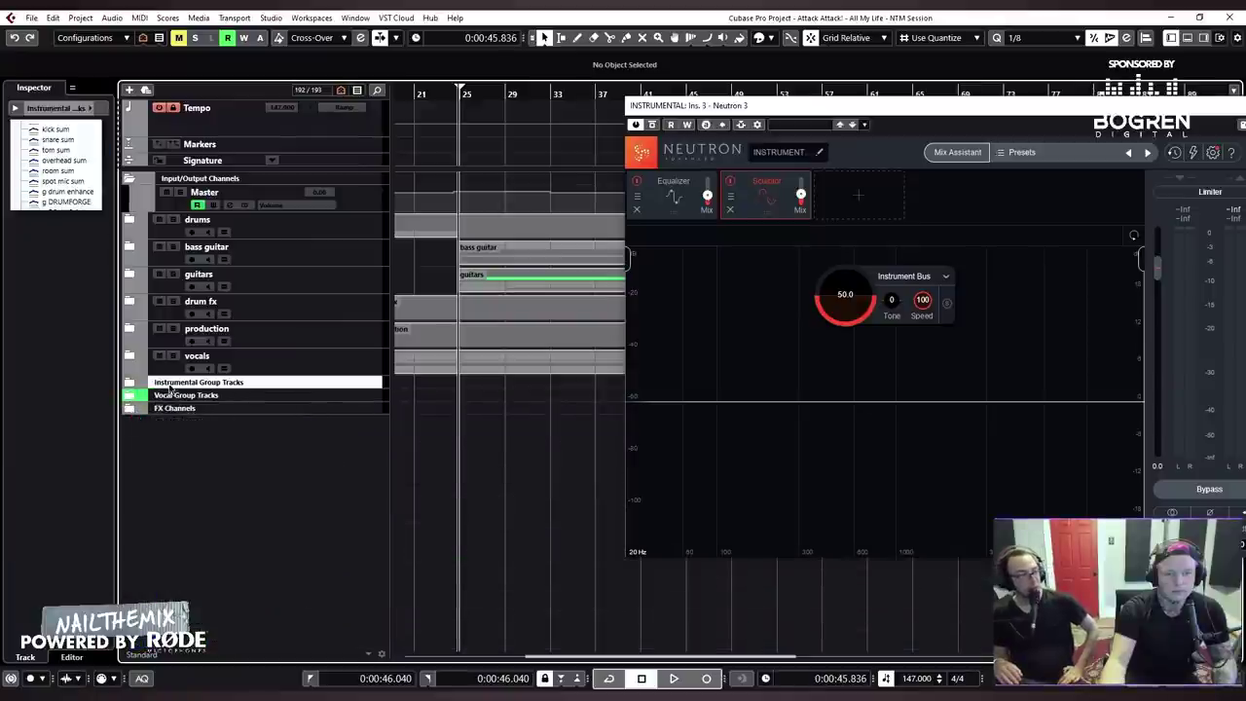
scroll(509, 447, "left", 6)
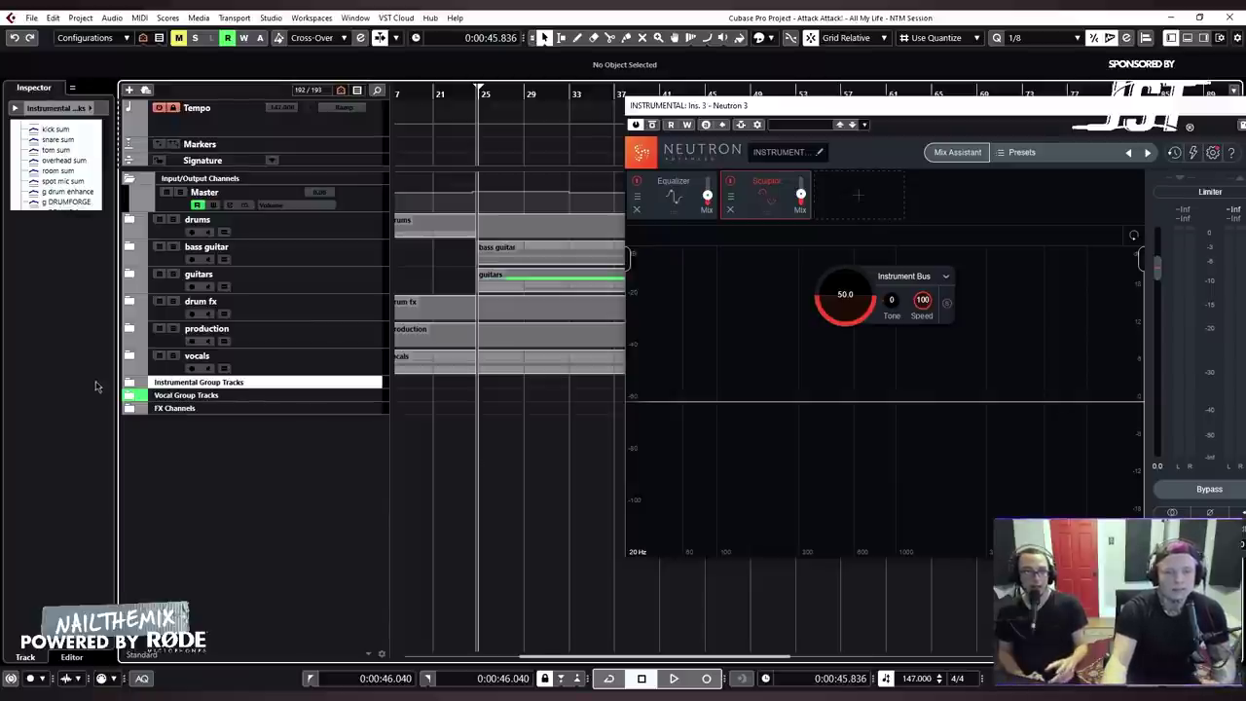
Re-expand Instrumental Group Tracks and select the INSTRUMENTAL group track
left_click(129, 382)
scroll(133, 390, "down", 3)
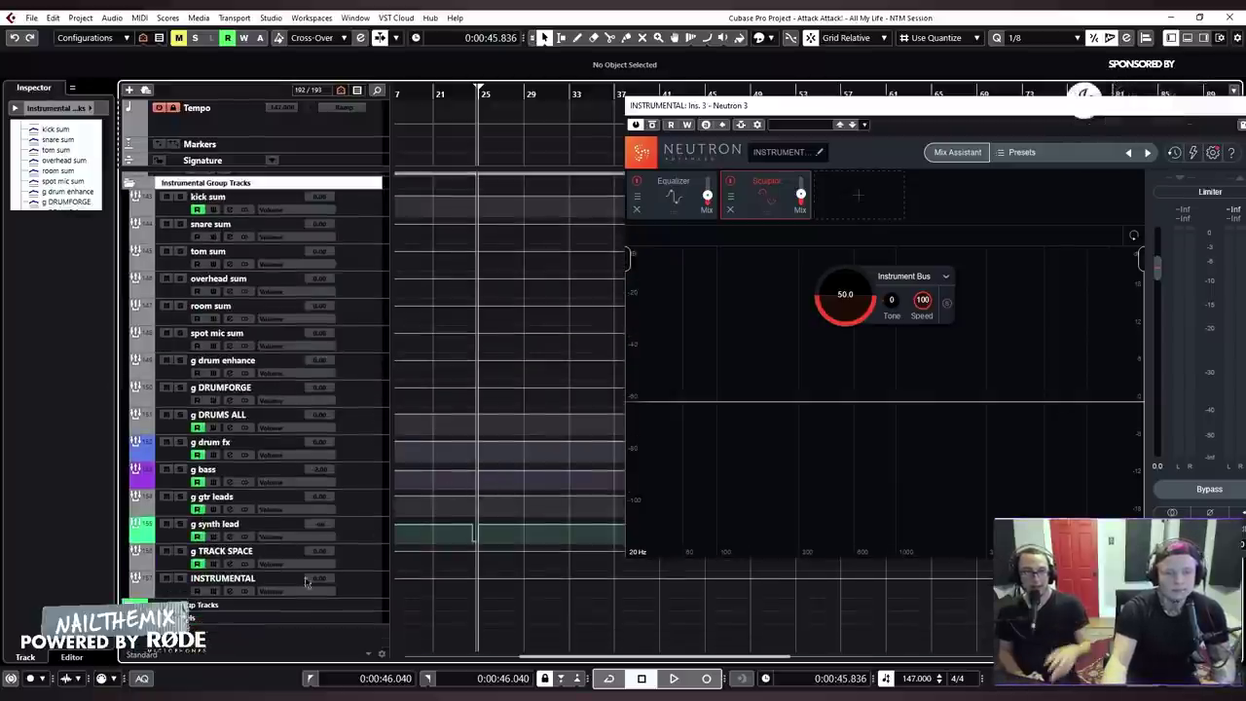
left_click(181, 582)
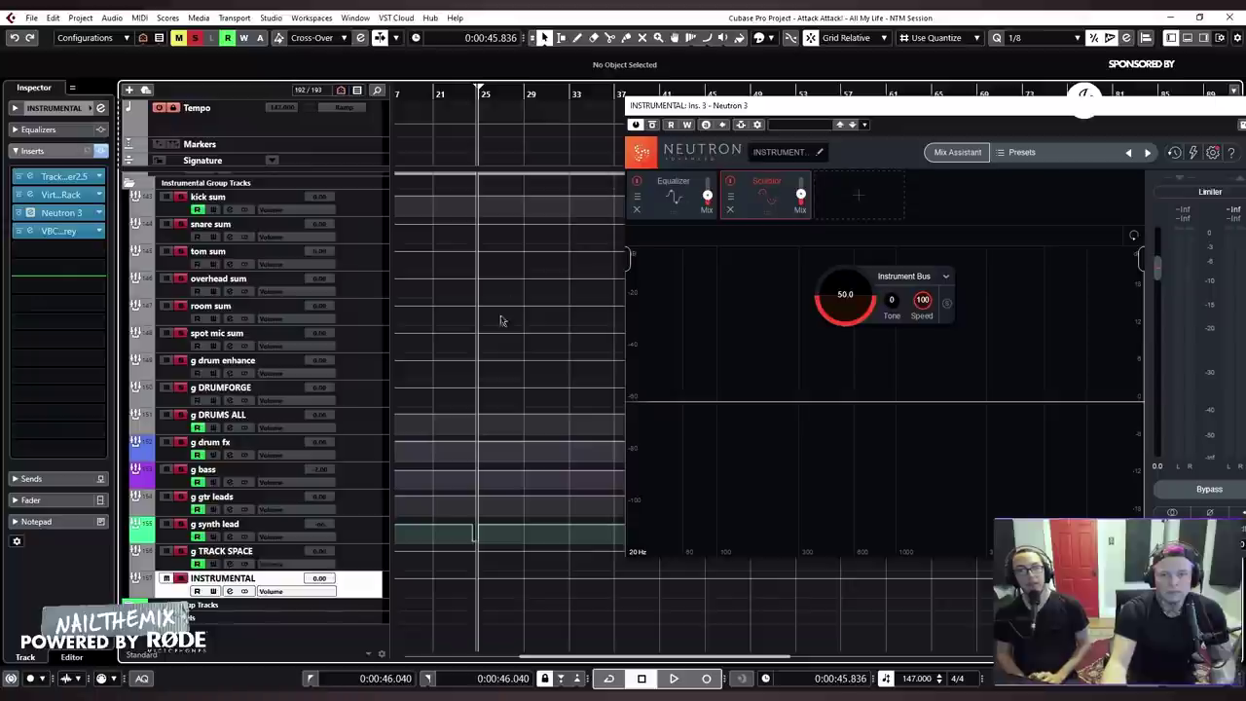
scroll(498, 326, "up", 3)
Zoom the timeline in around bar 25 and play the instrumental section once
left_click_drag(485, 97, 996, 101)
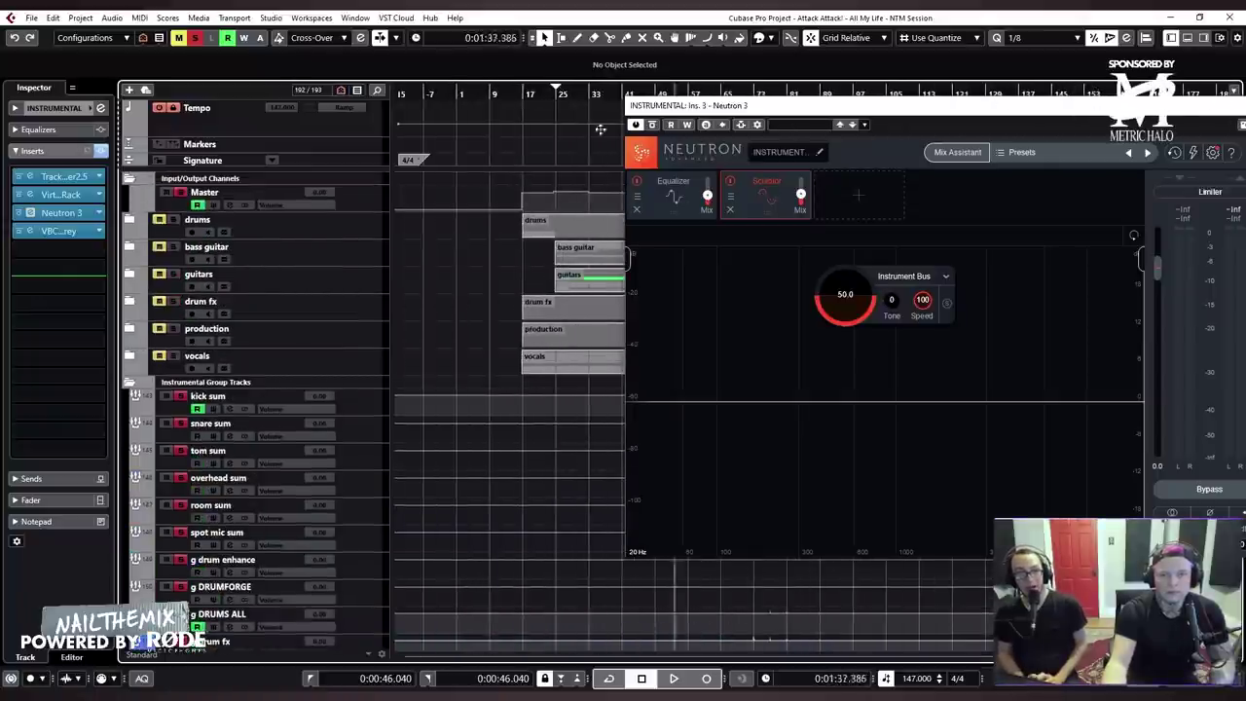
key("KP_Subtract")
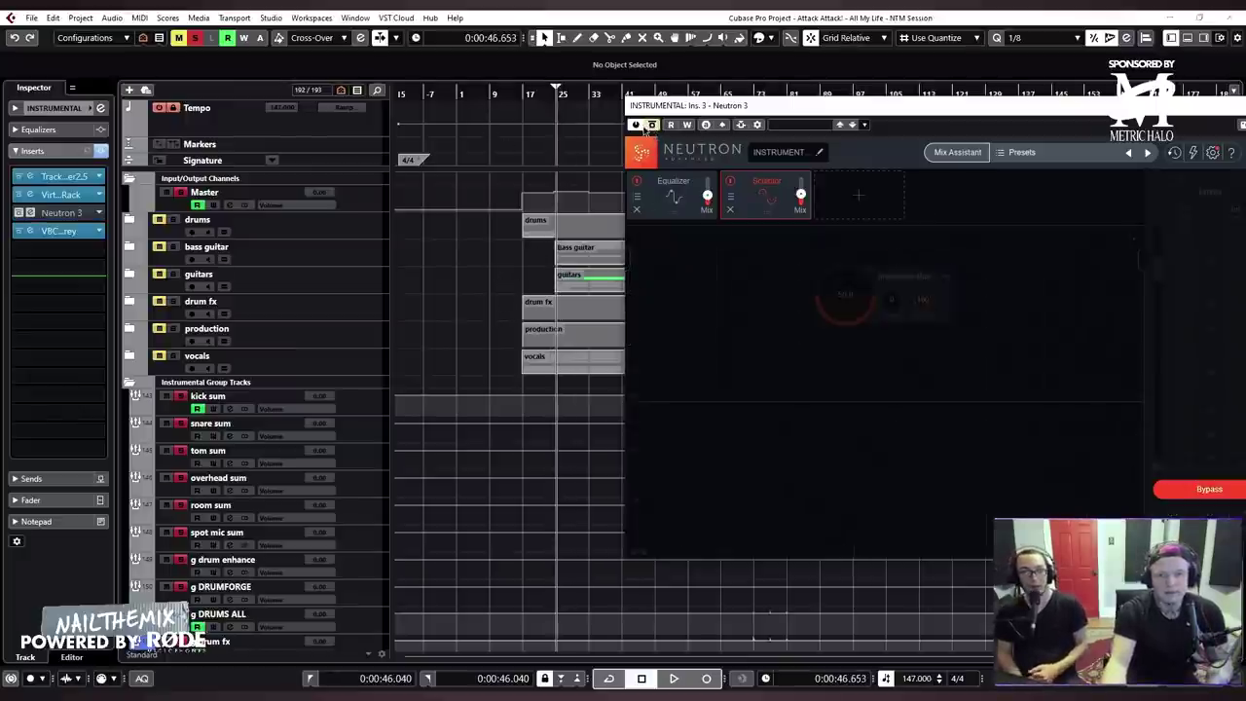
left_click_drag(563, 97, 502, 117)
key("space")
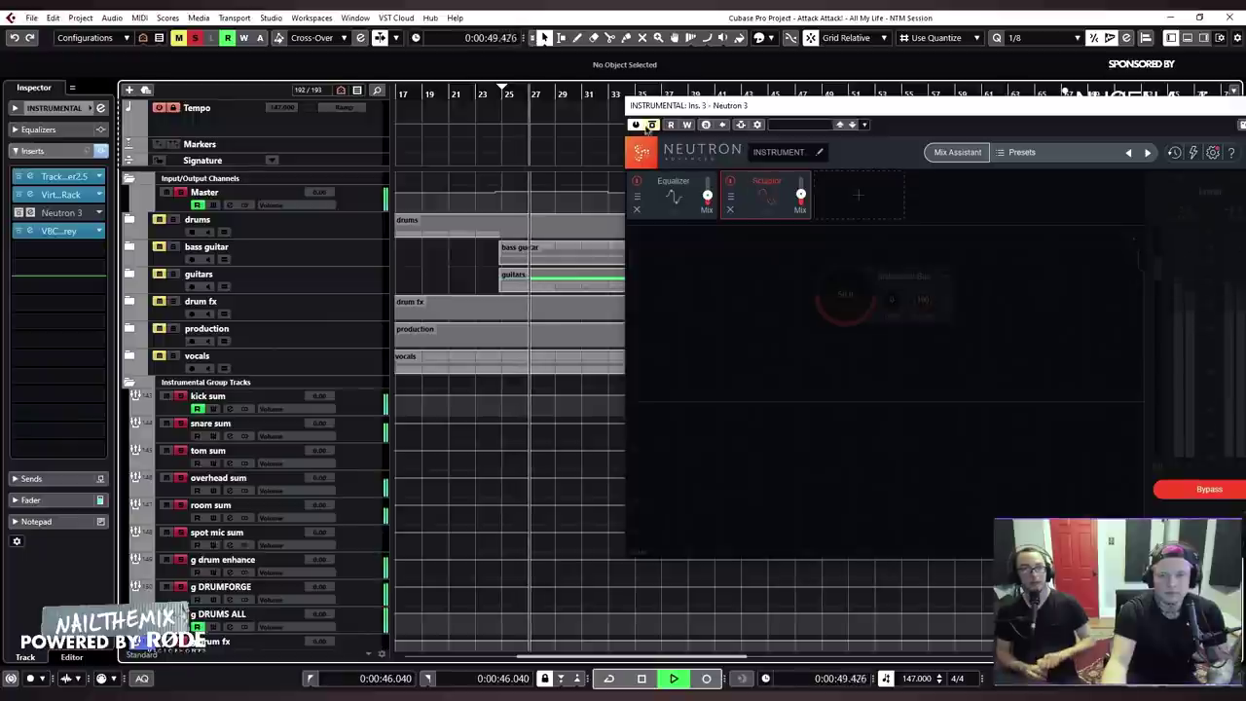
left_click_drag(714, 106, 641, 93)
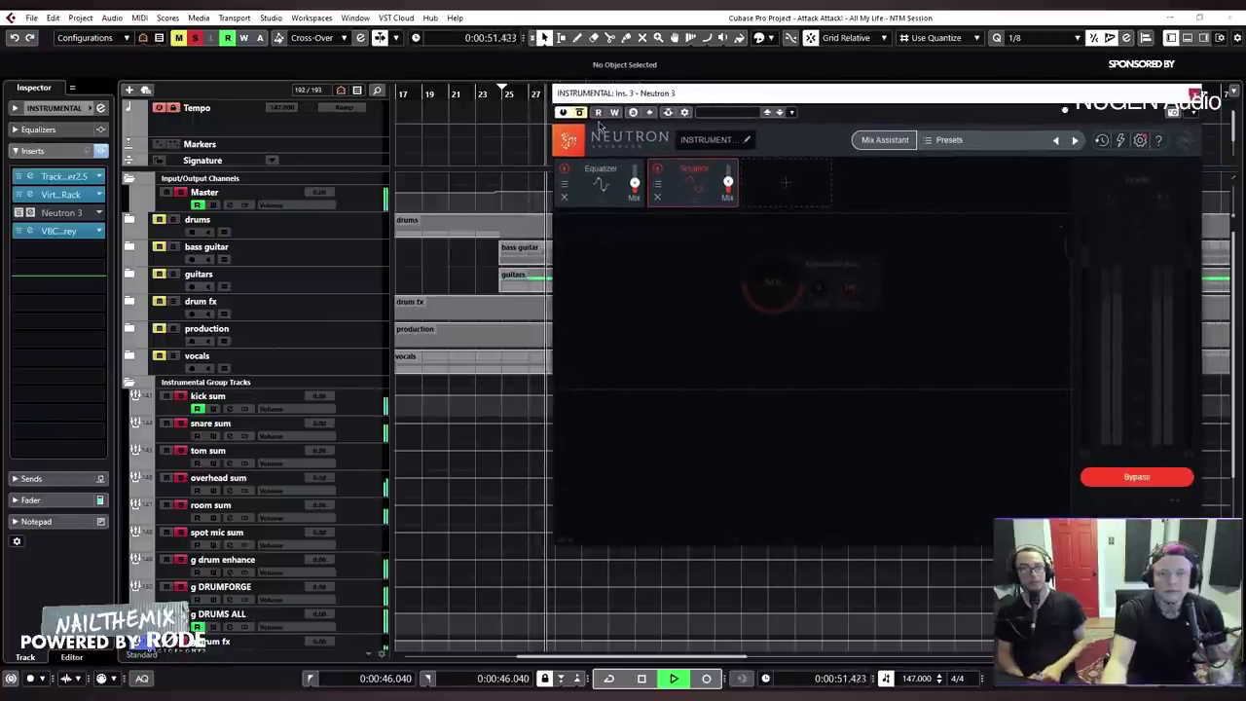
key("space")
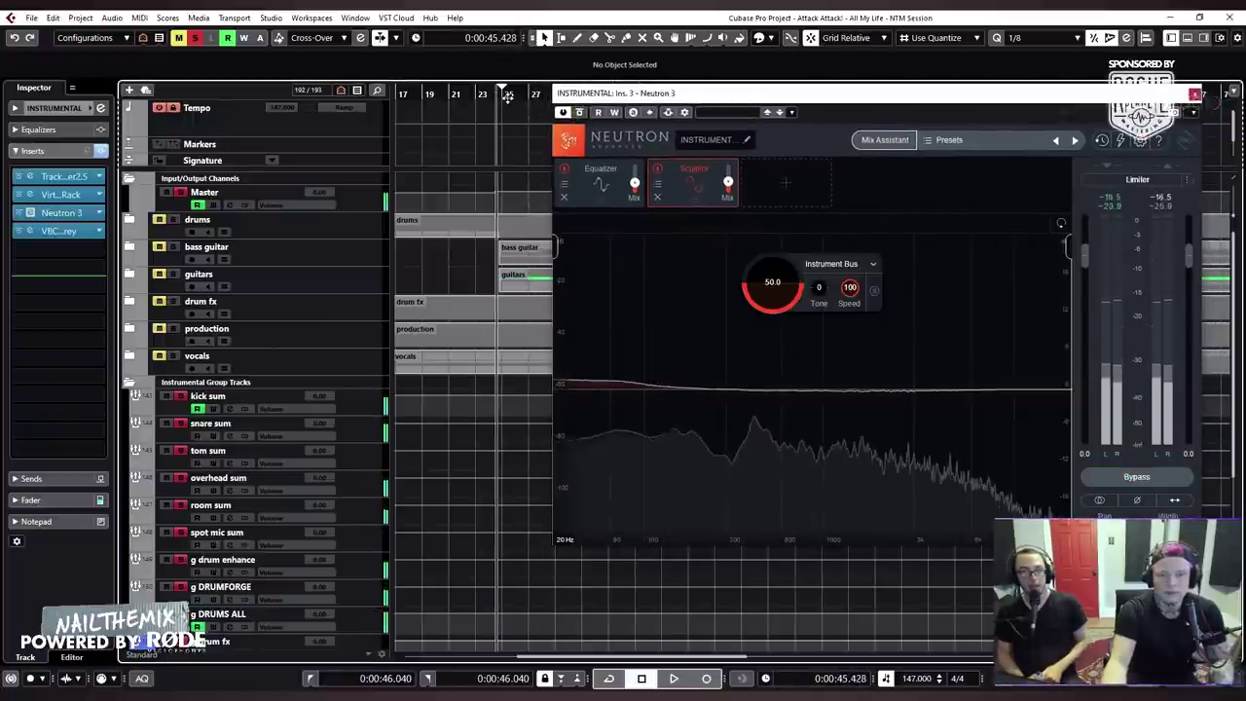
Replay the section from bar 25 twice more, then reset to bar 25 and zoom back out
key("space")
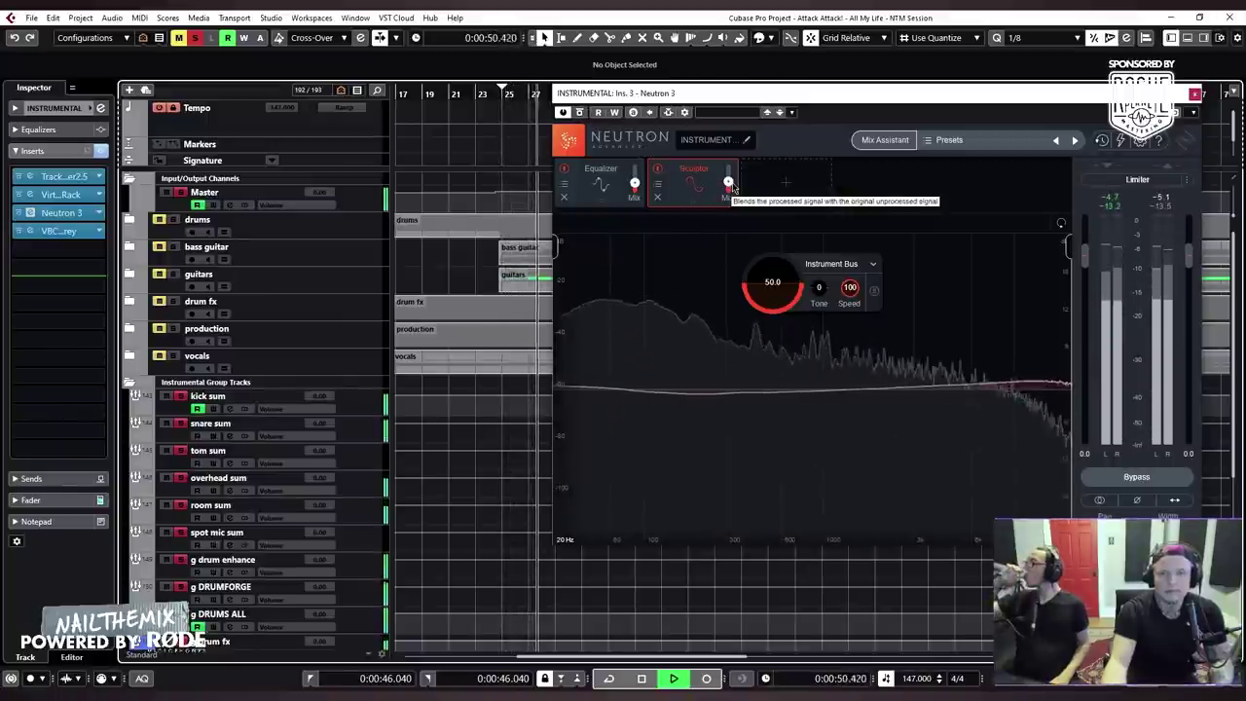
key("space")
left_click_drag(509, 93, 509, 127)
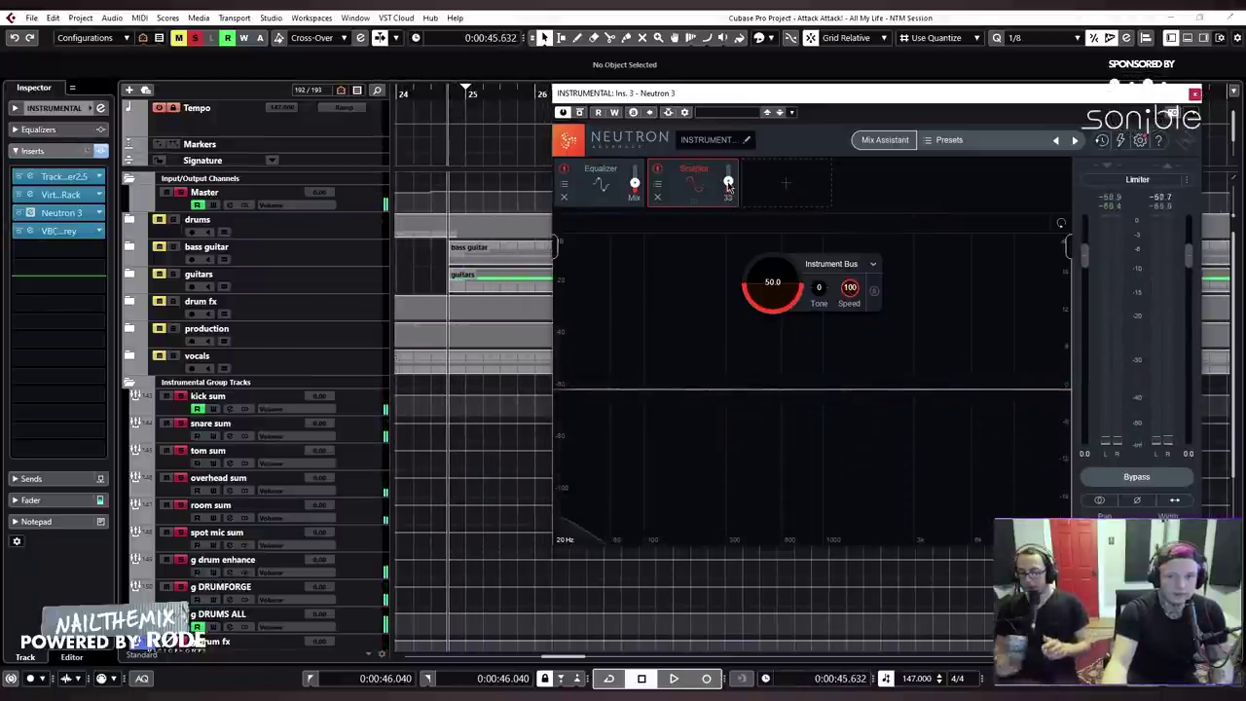
key("space")
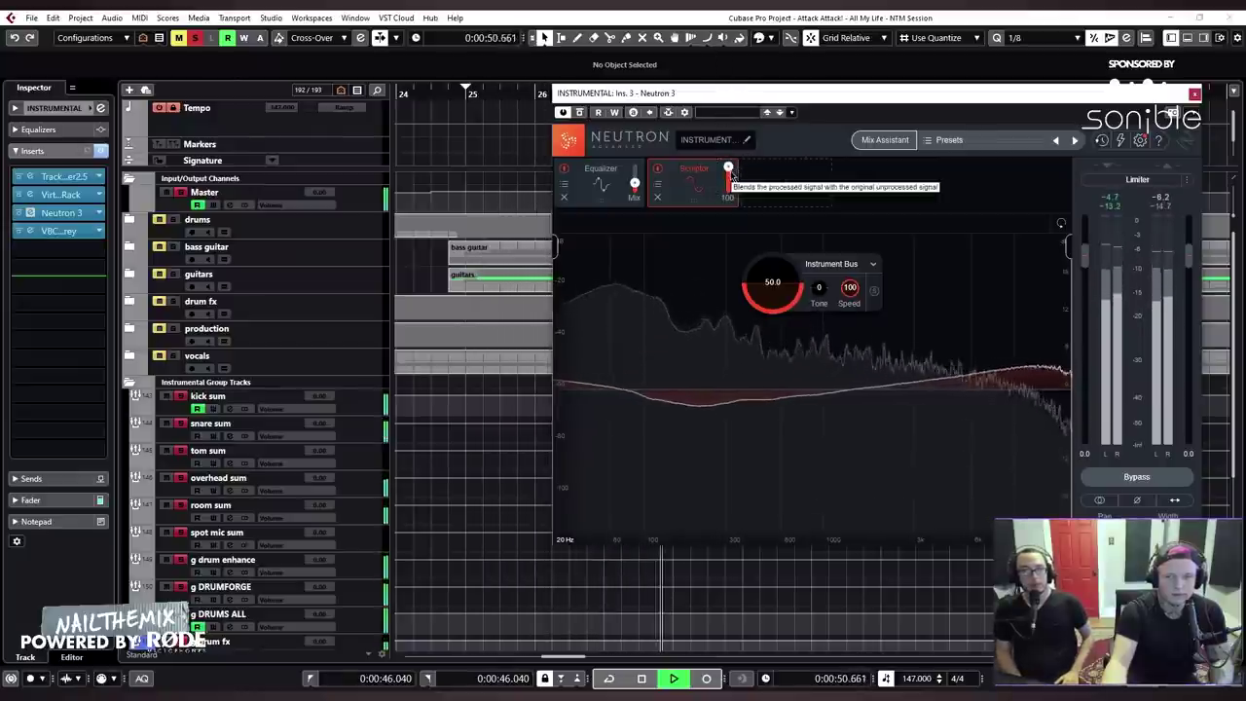
key("space")
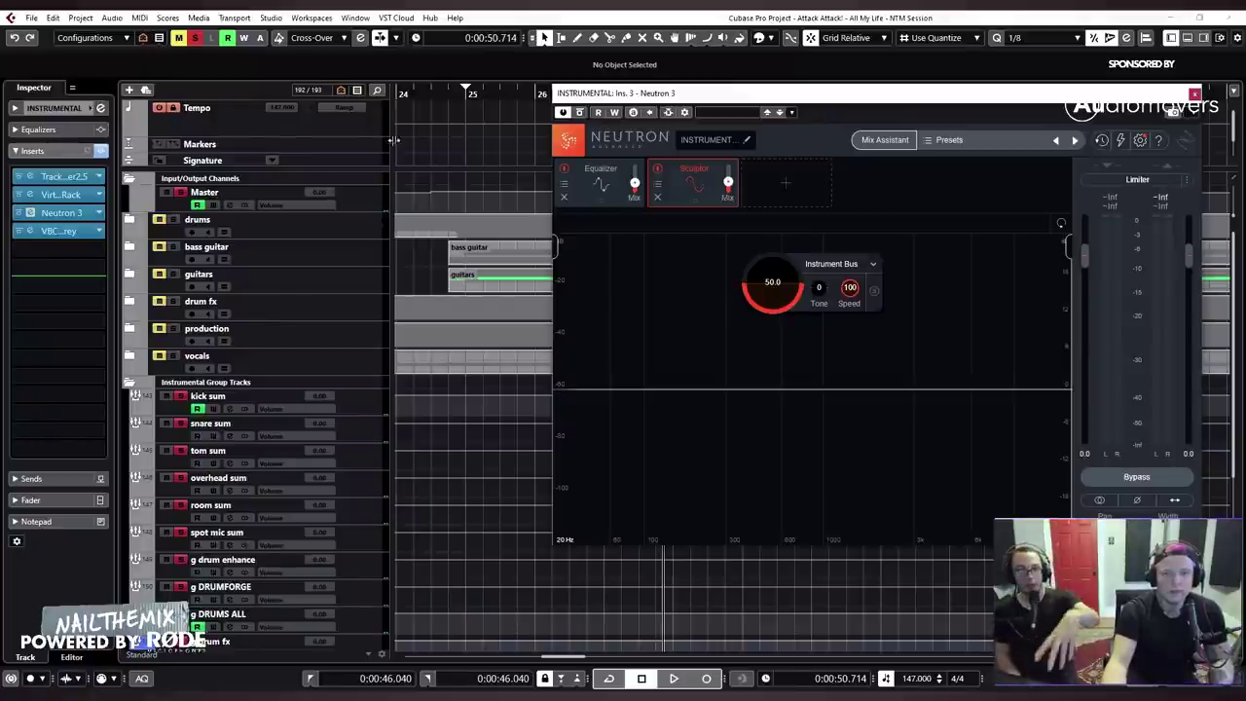
left_click(449, 94)
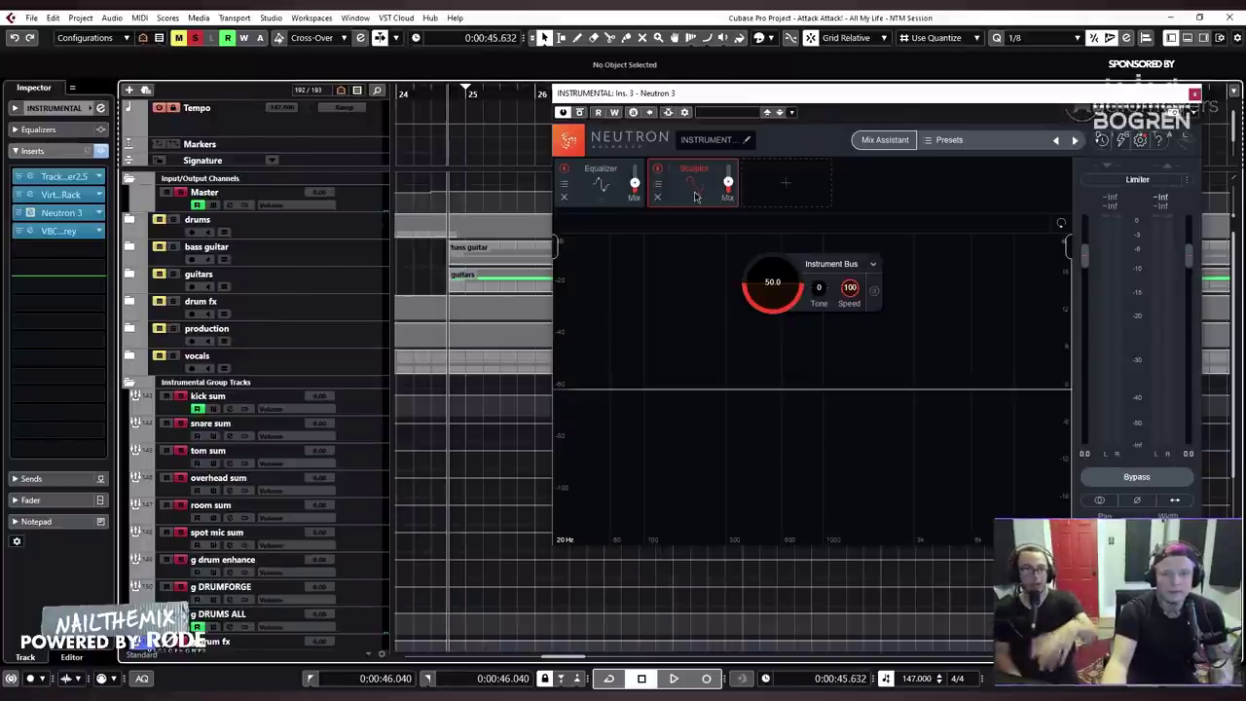
left_click_drag(516, 94, 1053, 229)
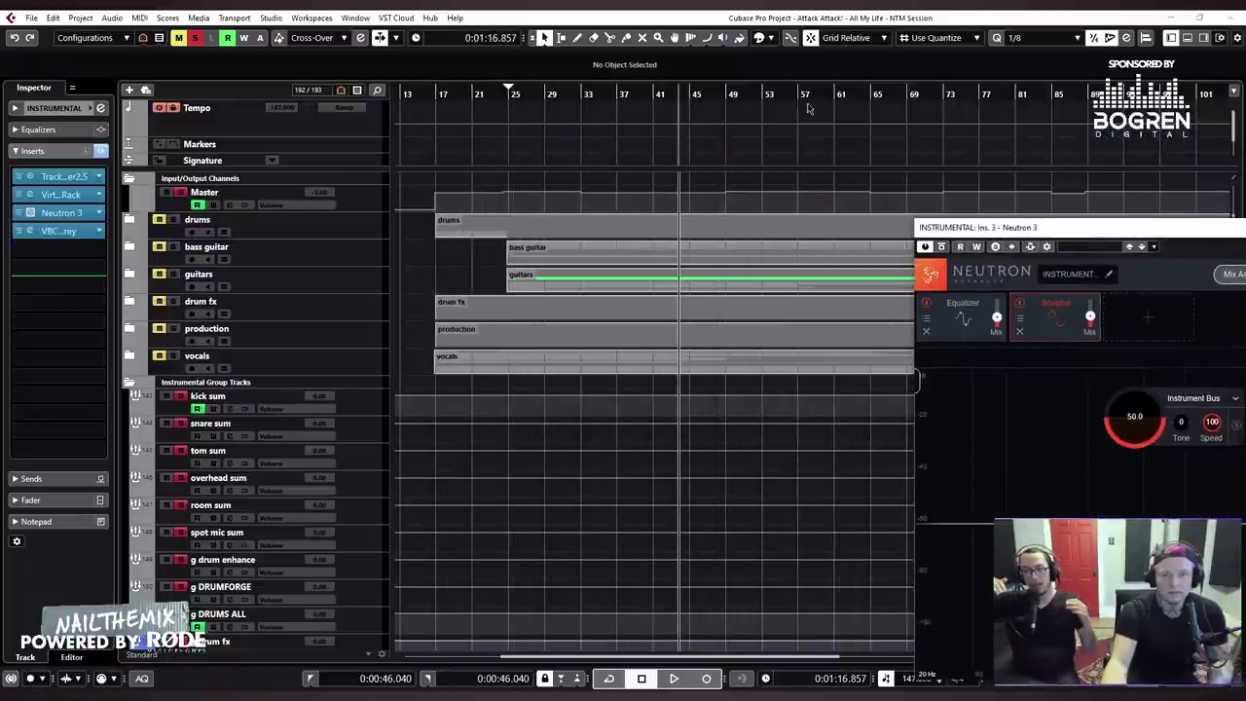
Expand the drums folder, zoom in around bar 72, and start playback there
left_click(771, 93)
left_click(139, 224)
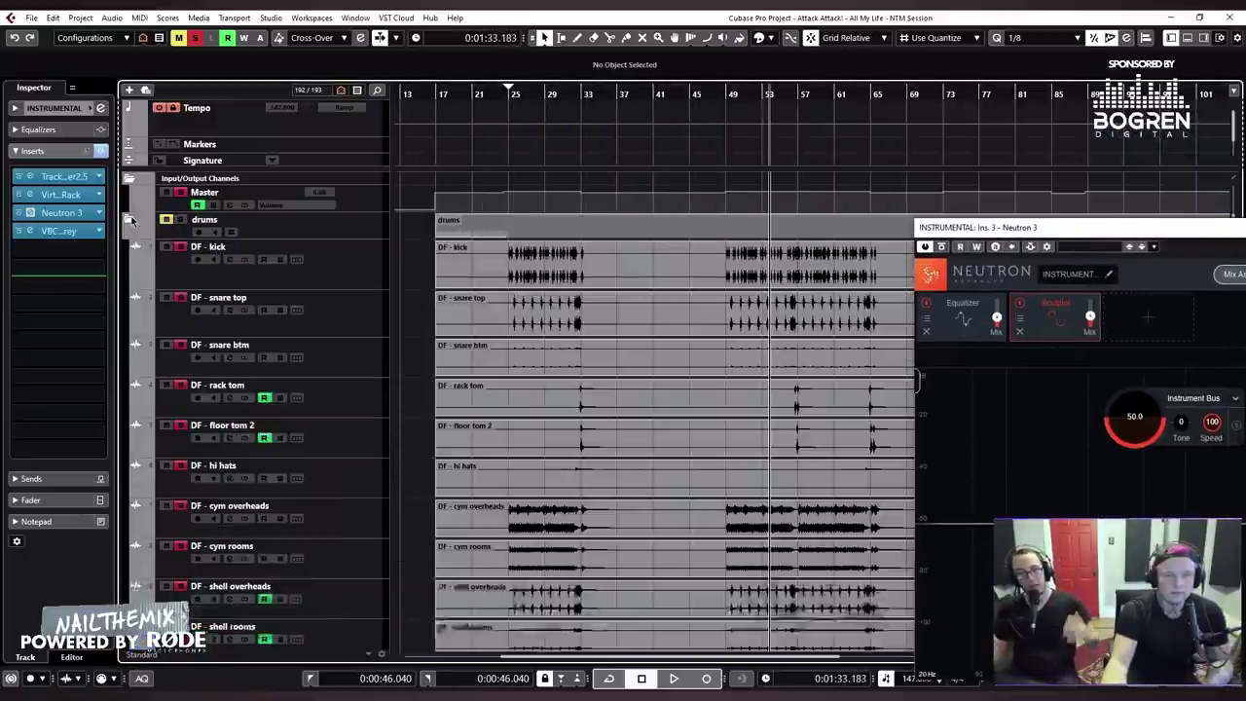
scroll(653, 162, "right", 2)
left_click_drag(644, 94, 740, 128)
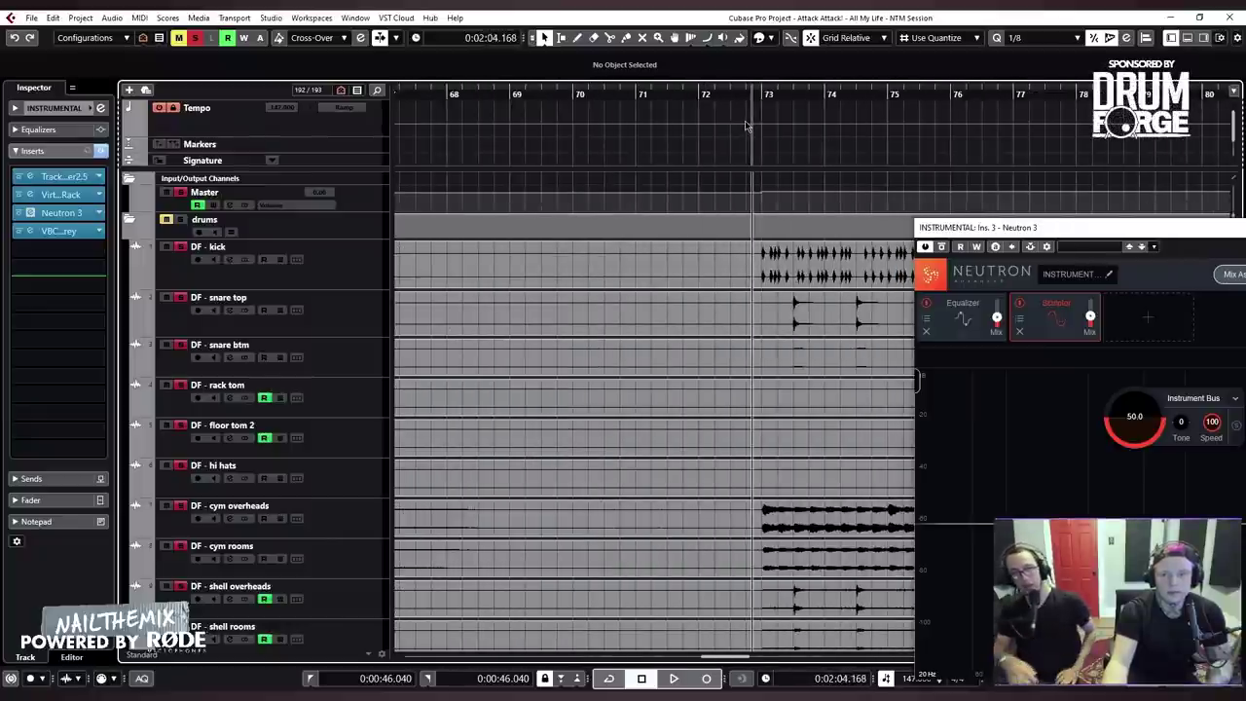
key("g")
key("space")
Raise the Neutron Exciter mix to 63, lower it to 35, then stop playback
left_click_drag(1038, 231, 542, 98)
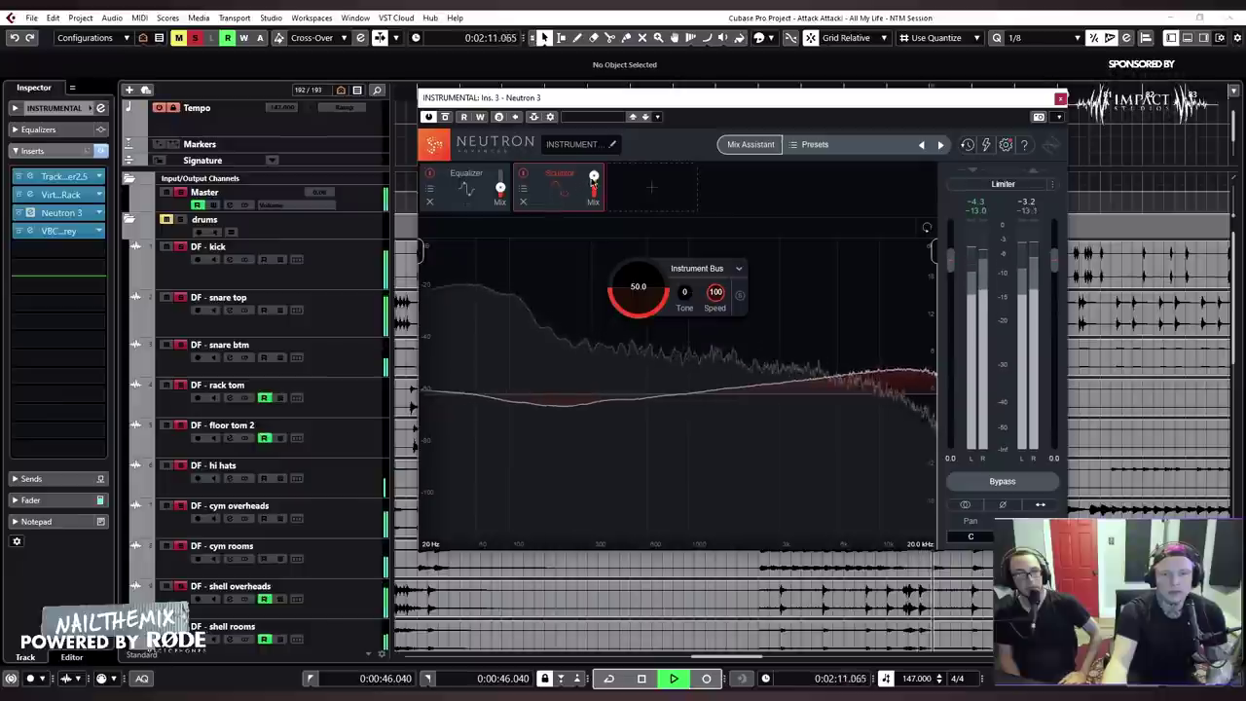
mouse_move(596, 183)
left_click_drag(597, 183, 602, 207)
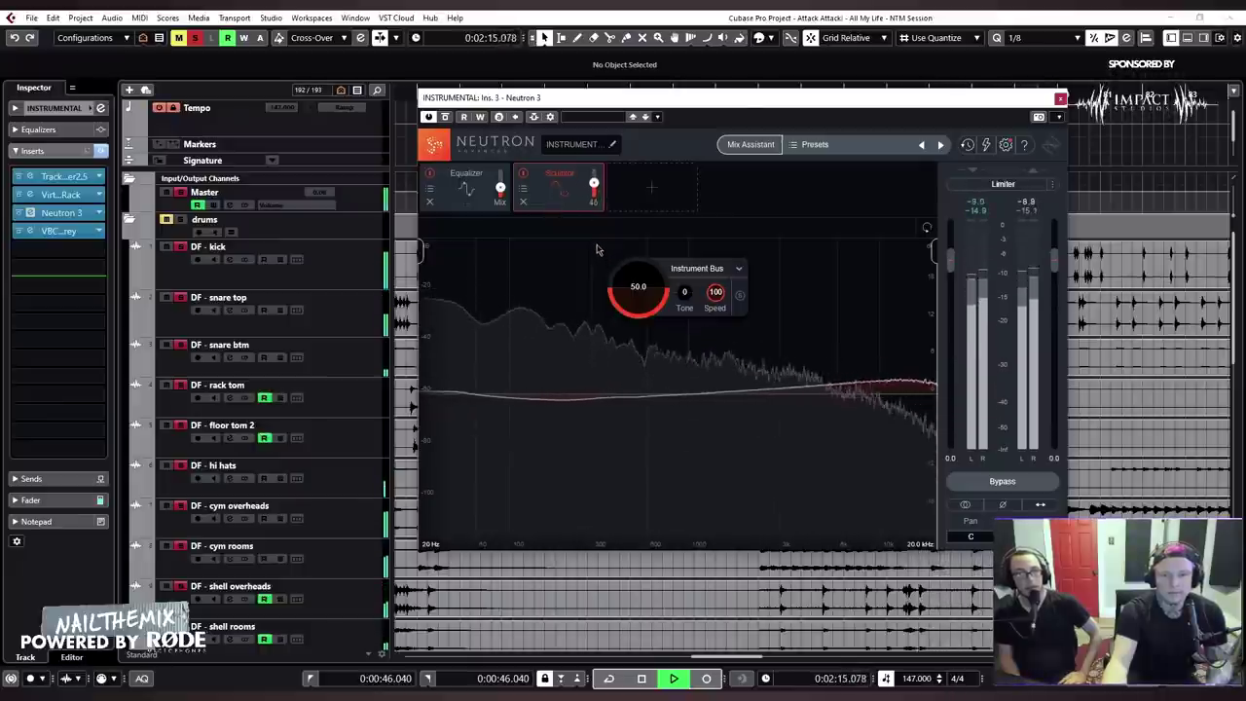
left_click_drag(594, 241, 592, 268)
key("space")
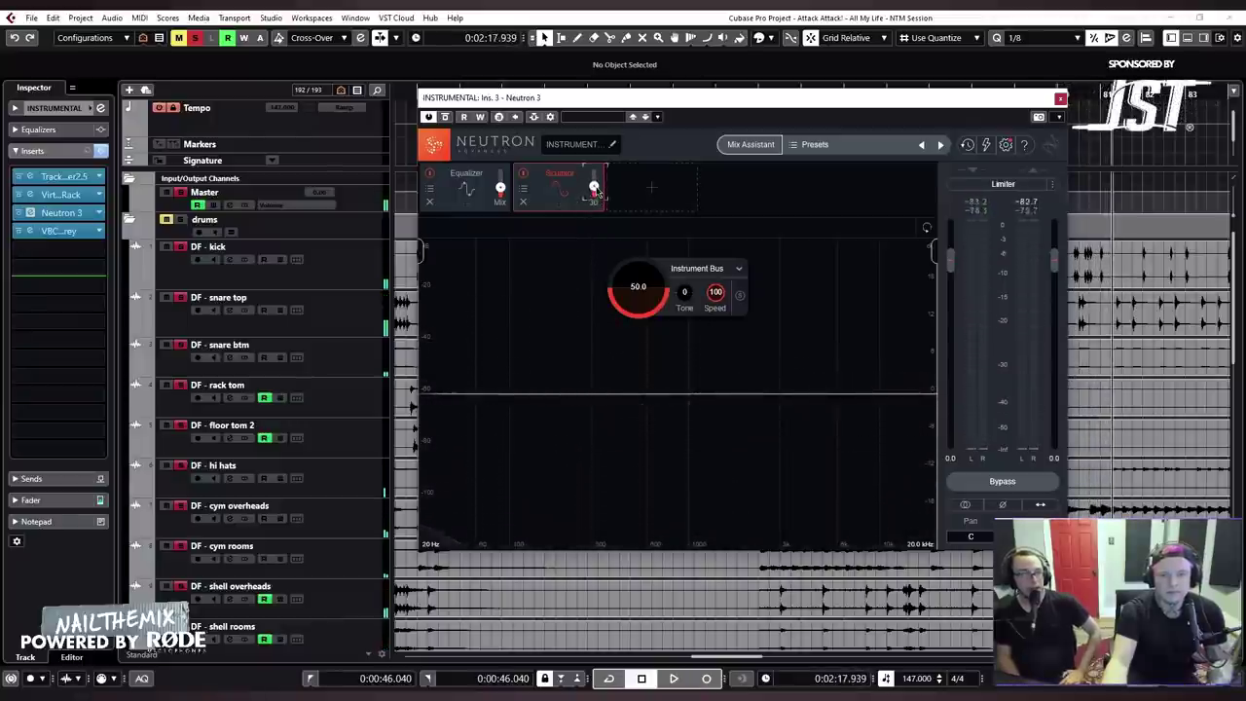
Close Neutron 3, move playback to bar 73, and zoom out to bars 41–105
left_click(1060, 99)
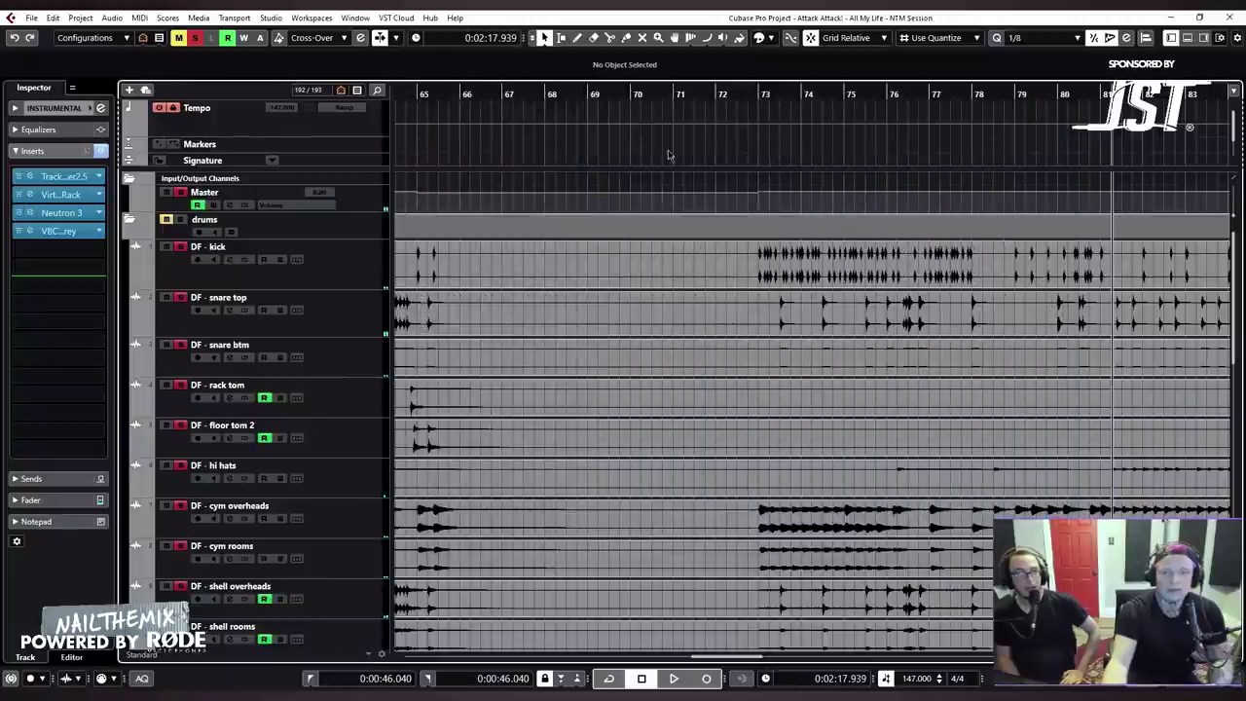
left_click(753, 94)
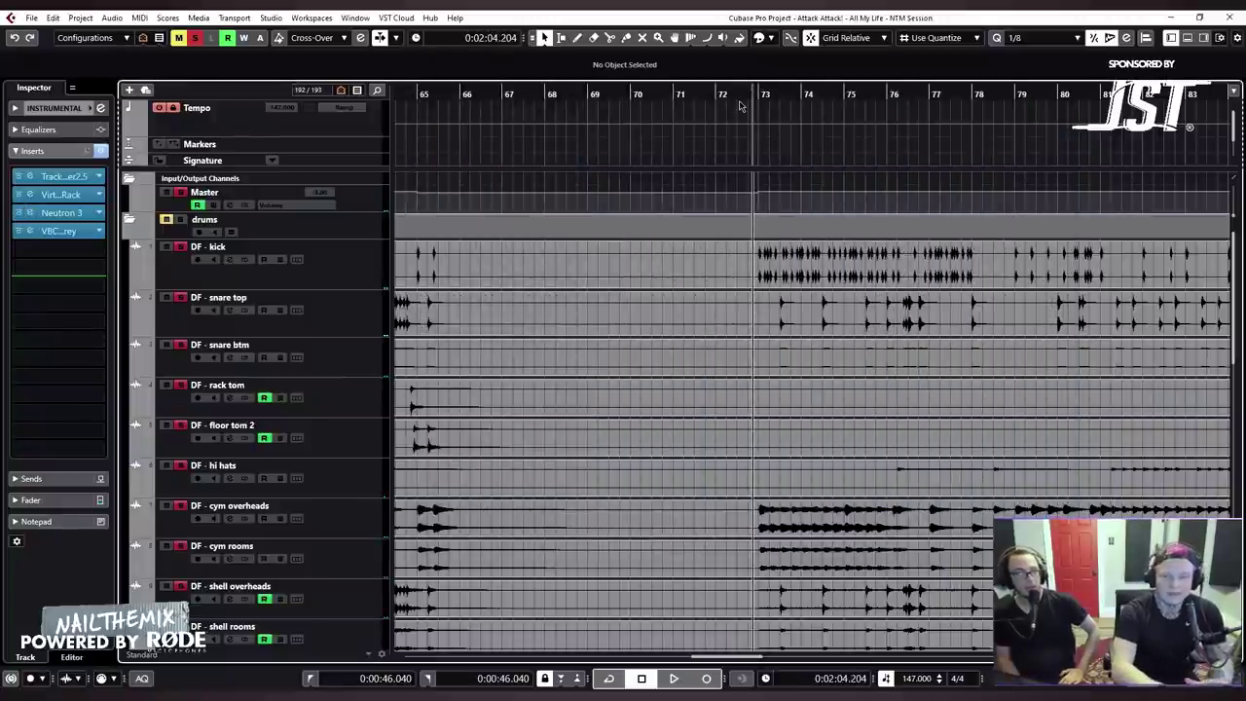
key("g")
key("g")
key("g")
key("g")
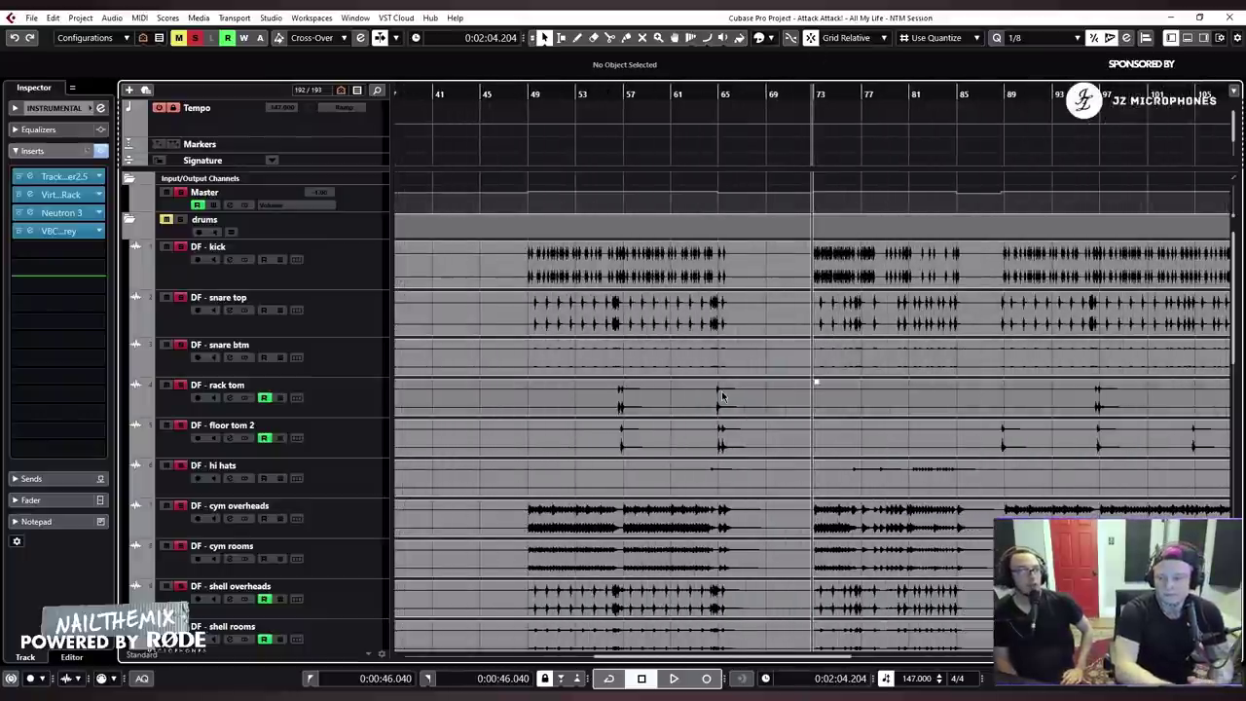
scroll(723, 397, "down", 10)
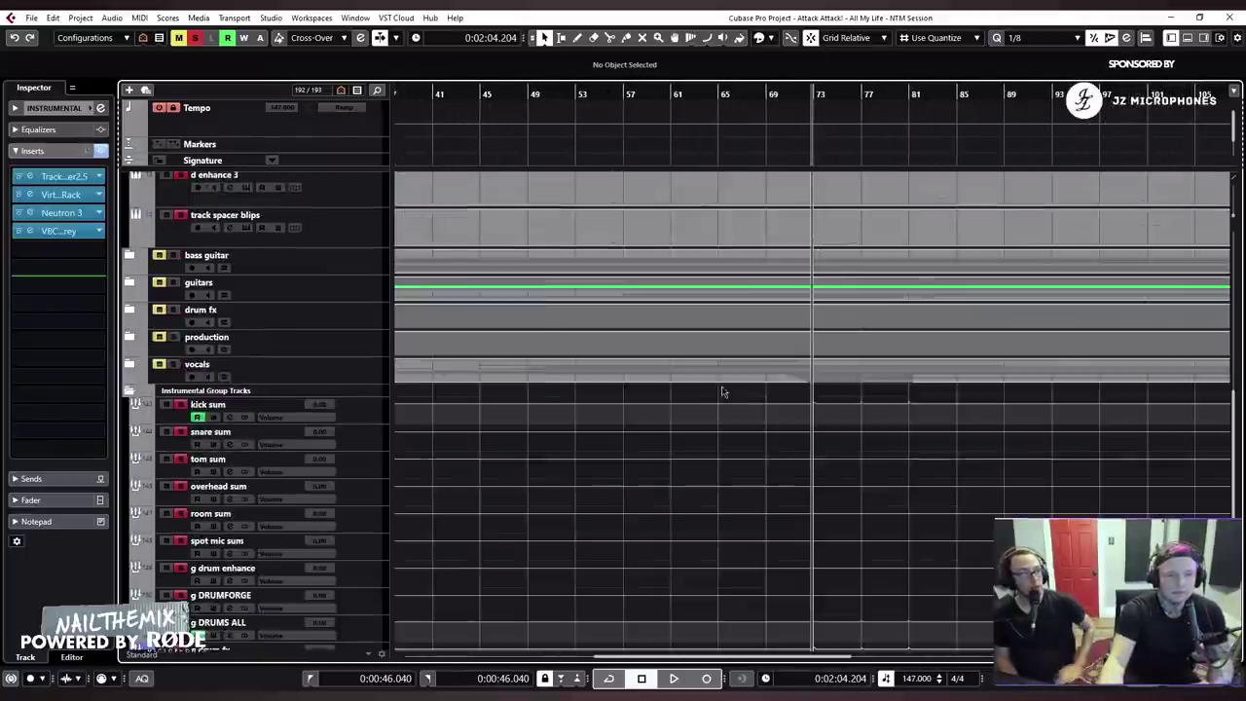
Open the VBC FG-Grey compressor on the INSTRUMENTAL bus and start playback from bar 72
left_click(30, 231)
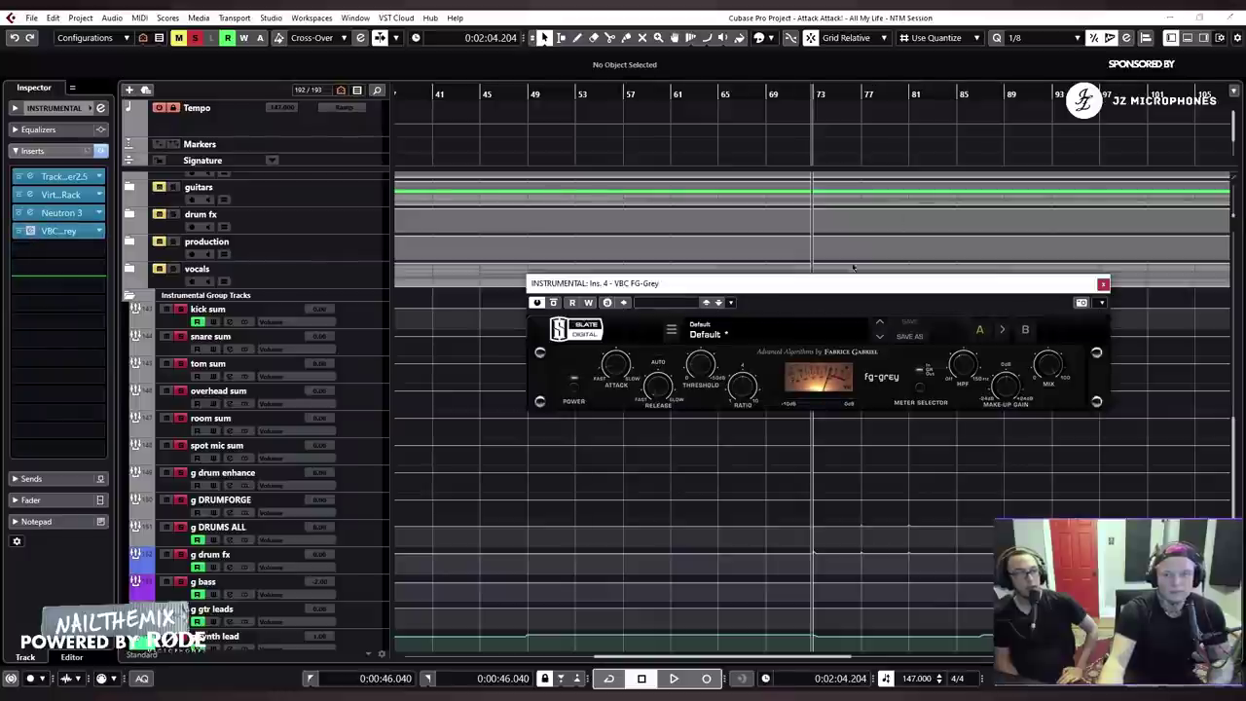
left_click_drag(829, 283, 959, 288)
scroll(590, 341, "up", 5)
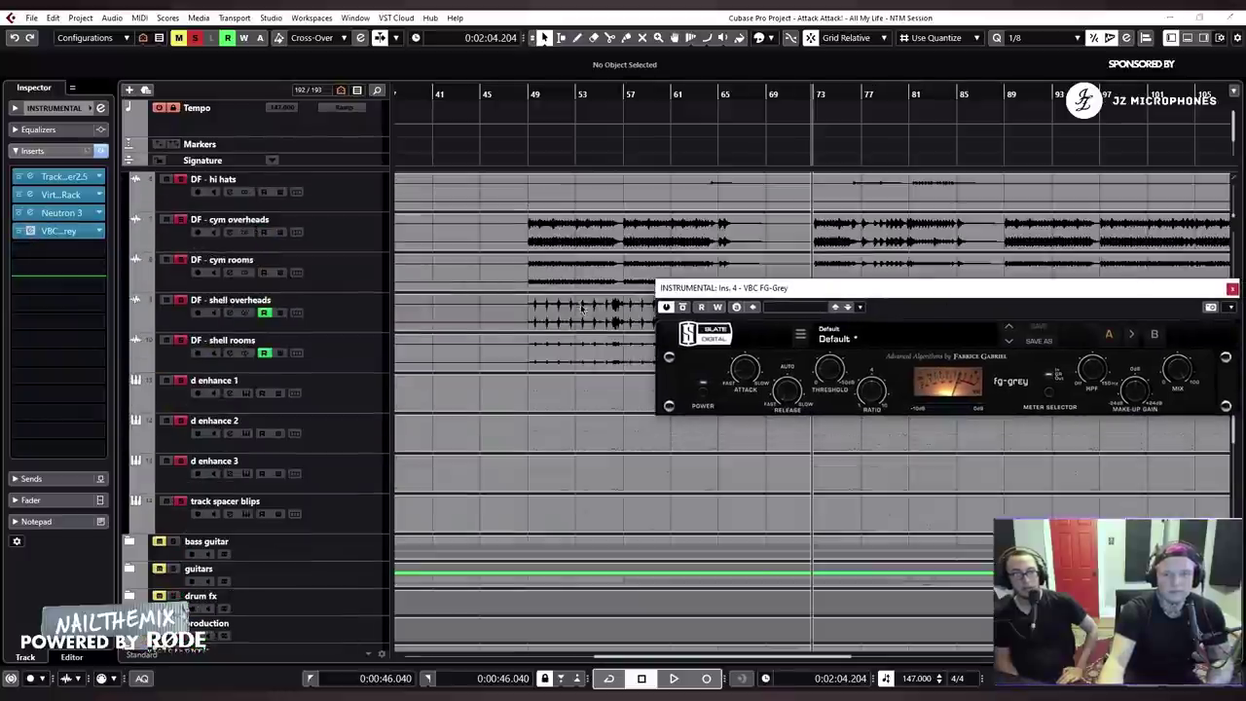
scroll(591, 292, "up", 6)
left_click(715, 97)
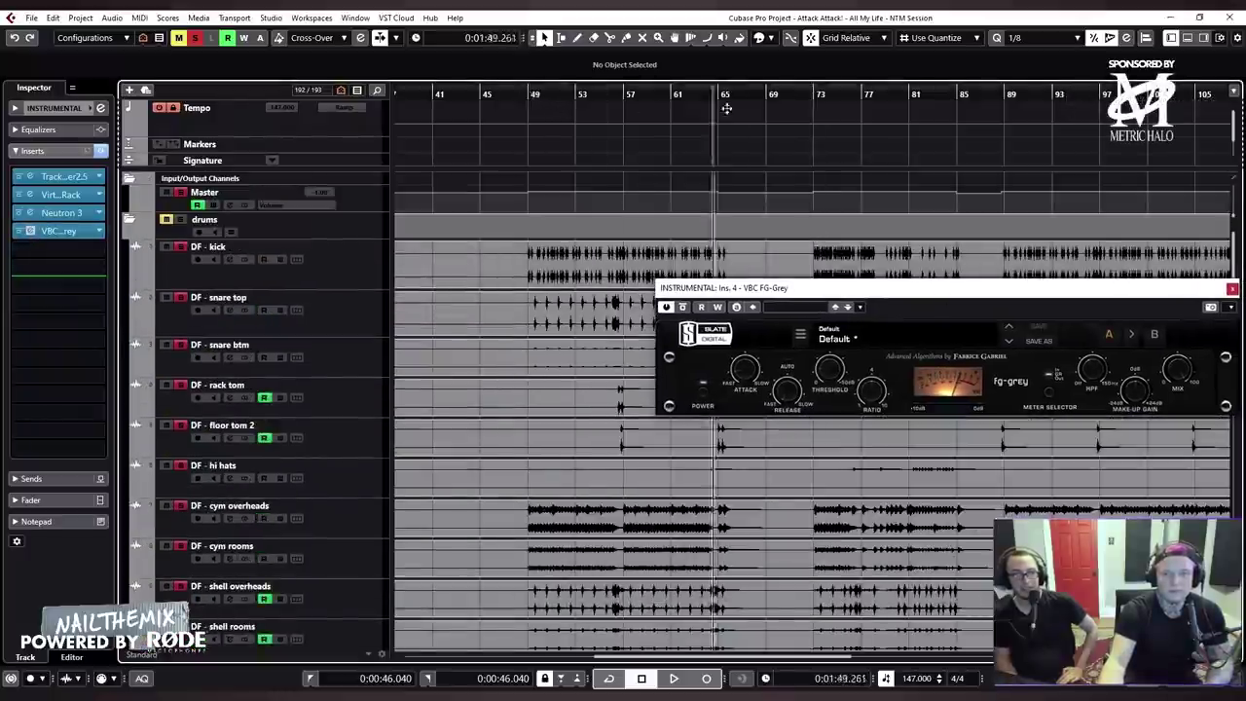
left_click(809, 107)
key("space")
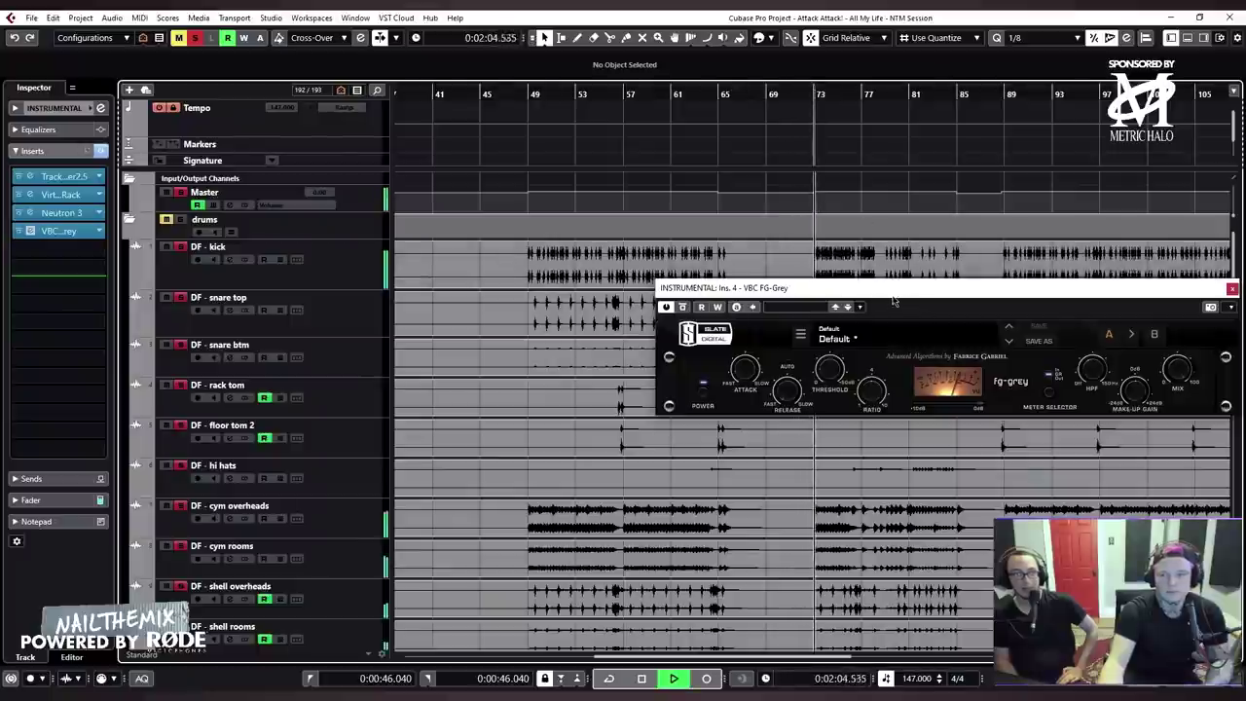
Reposition the VBC FG-Grey window, stop playback, and close the compressor
left_click_drag(894, 302, 889, 301)
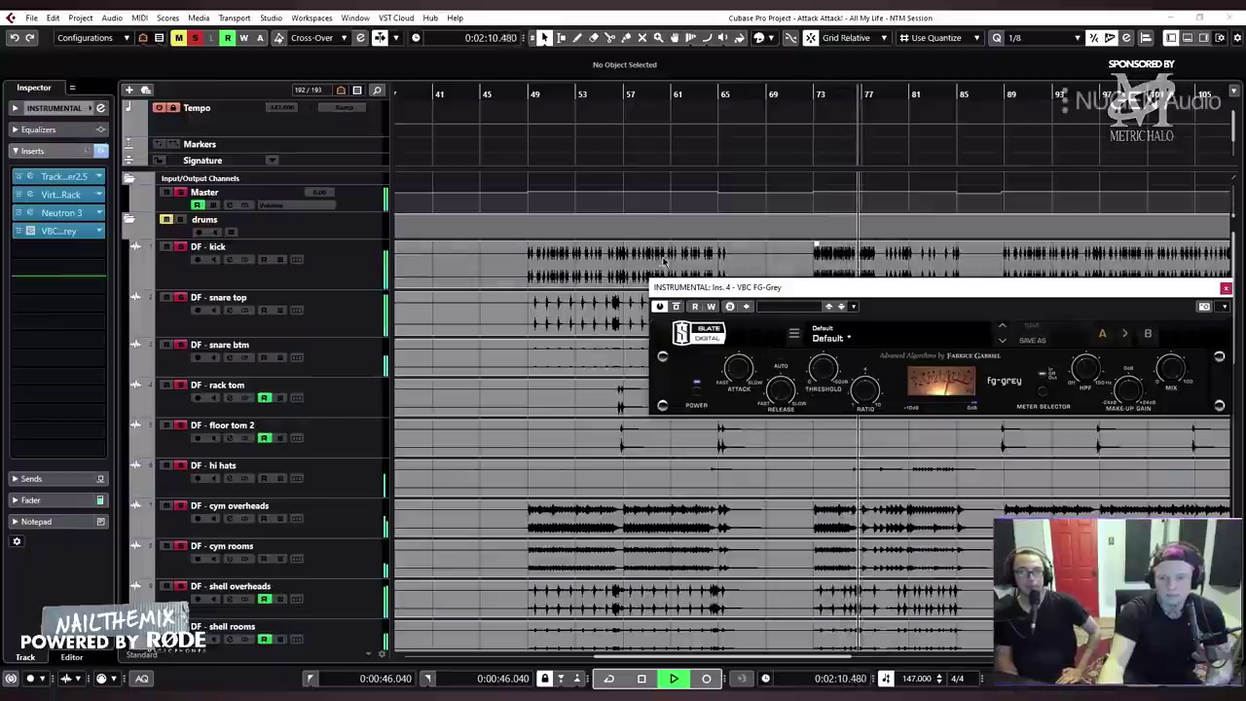
key("space")
left_click_drag(840, 288, 601, 280)
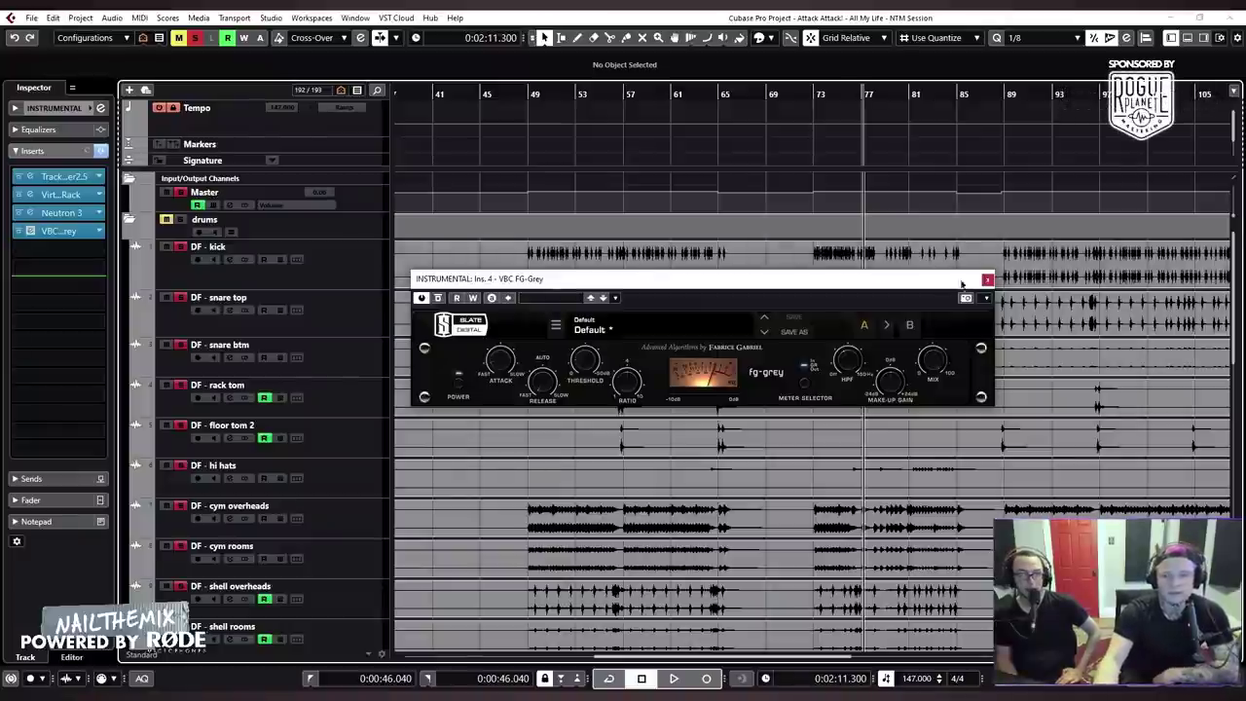
left_click(988, 281)
Move the playback position to bar 49
scroll(616, 305, "down", 8)
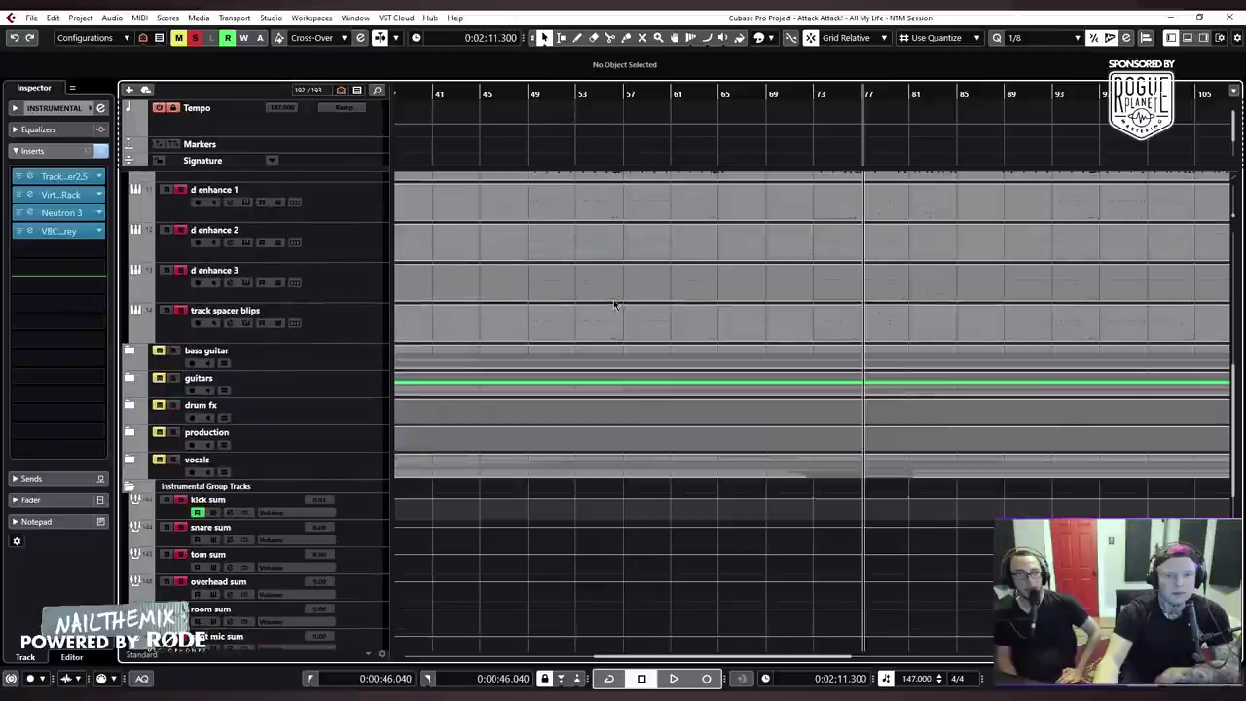
scroll(512, 301, "up", 8)
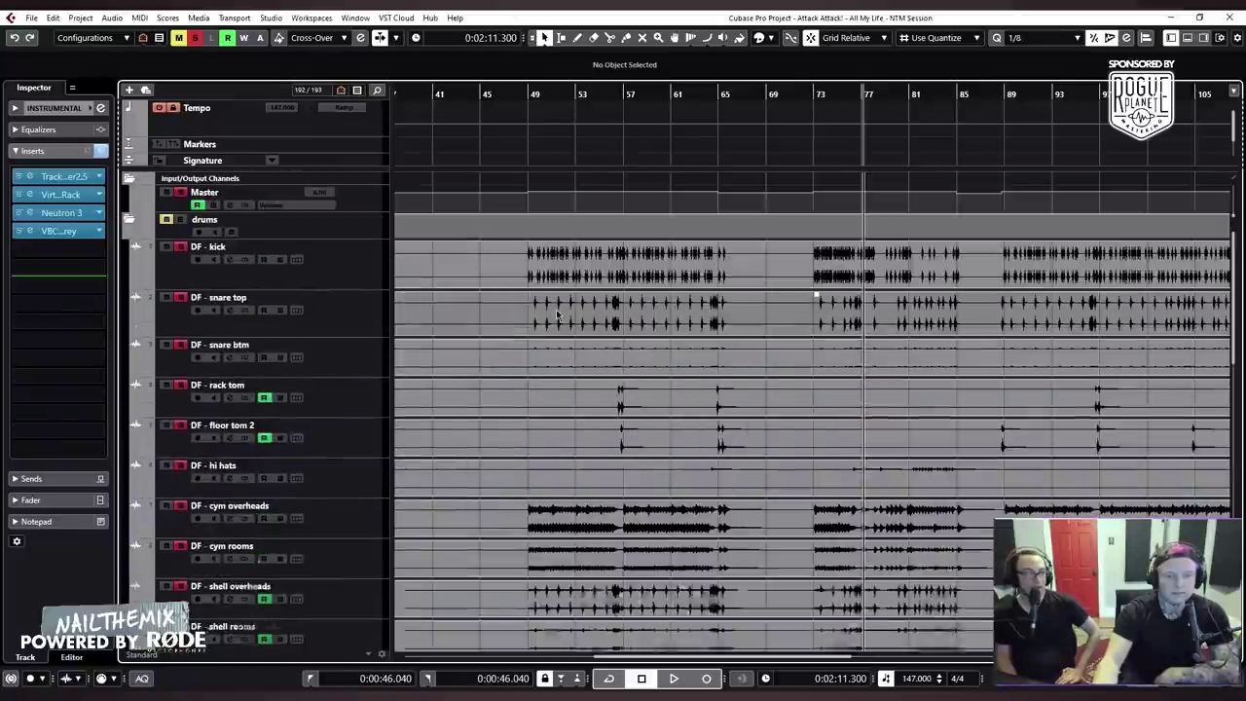
left_click(527, 94)
Select snare sum, then INSTRUMENTAL, then the Master track to show the Master inserts
scroll(370, 420, "down", 8)
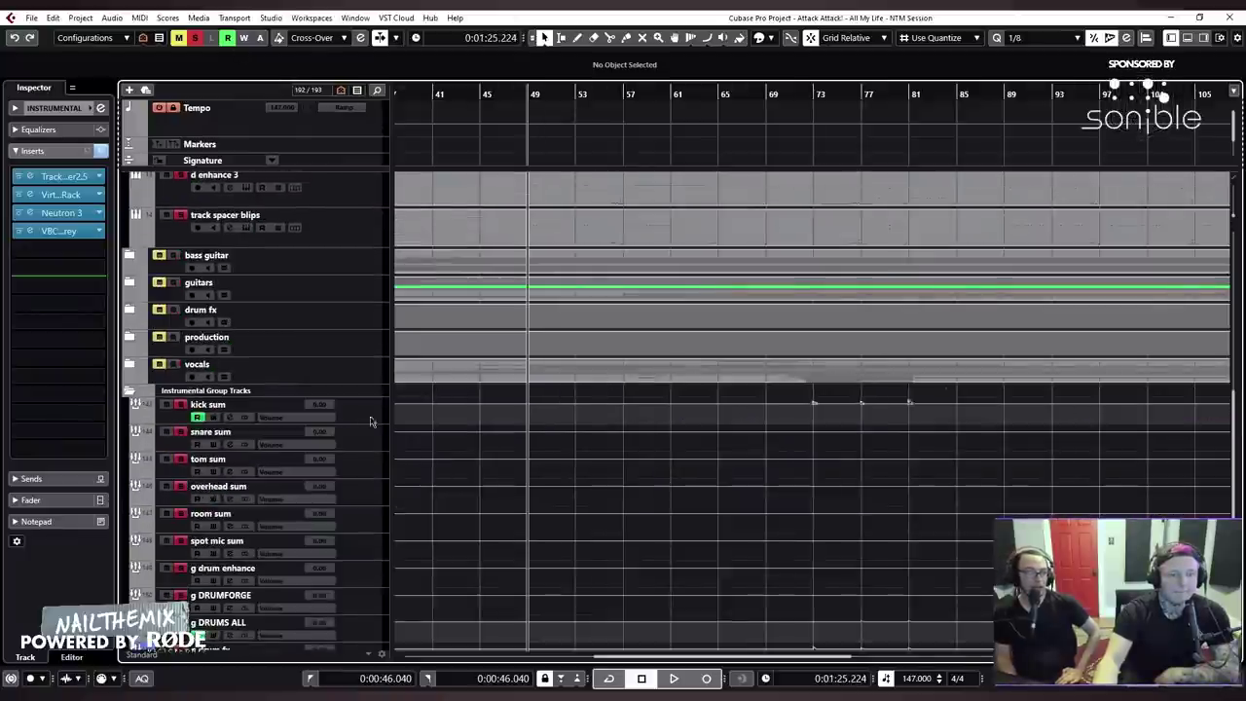
left_click(365, 444)
scroll(375, 482, "down", 4)
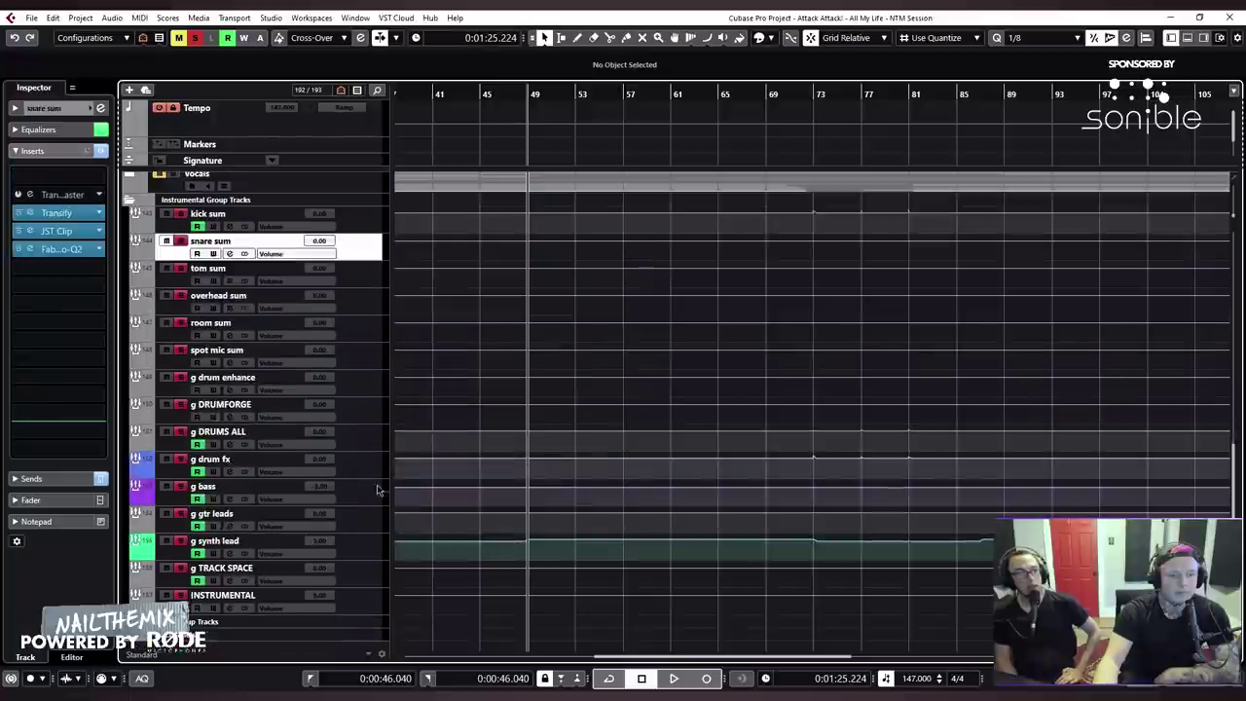
left_click(360, 590)
scroll(356, 419, "up", 10)
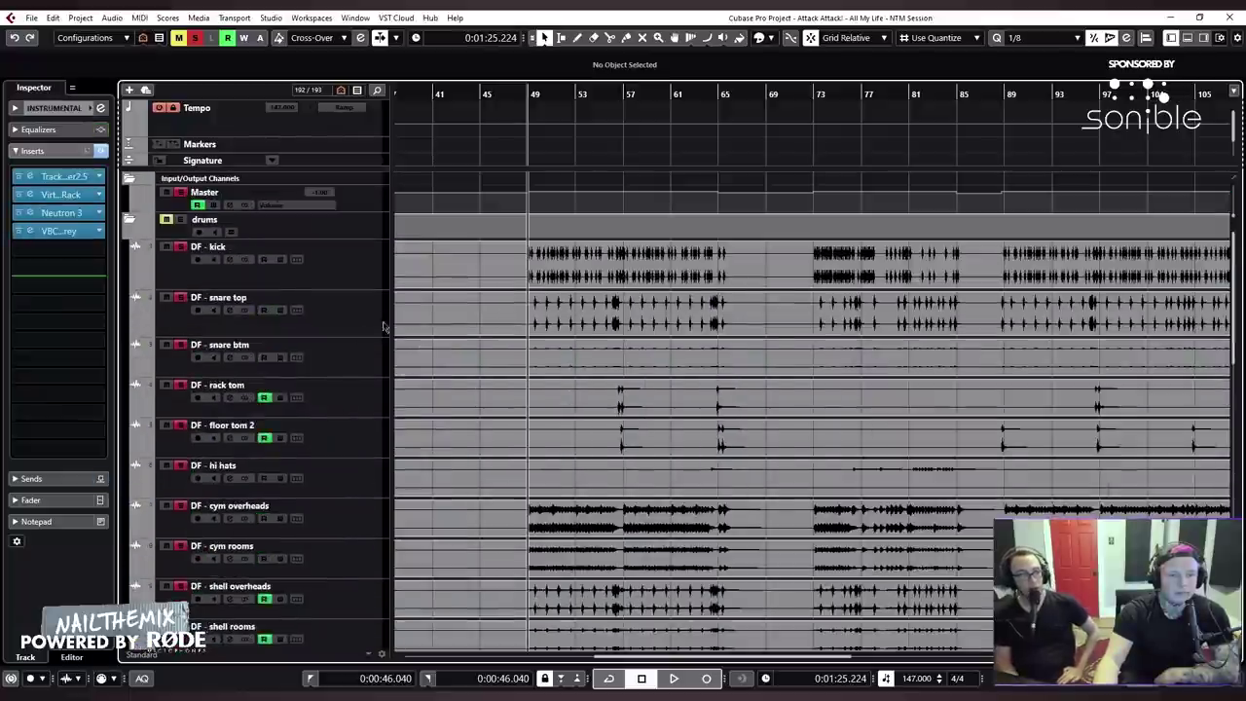
left_click(369, 201)
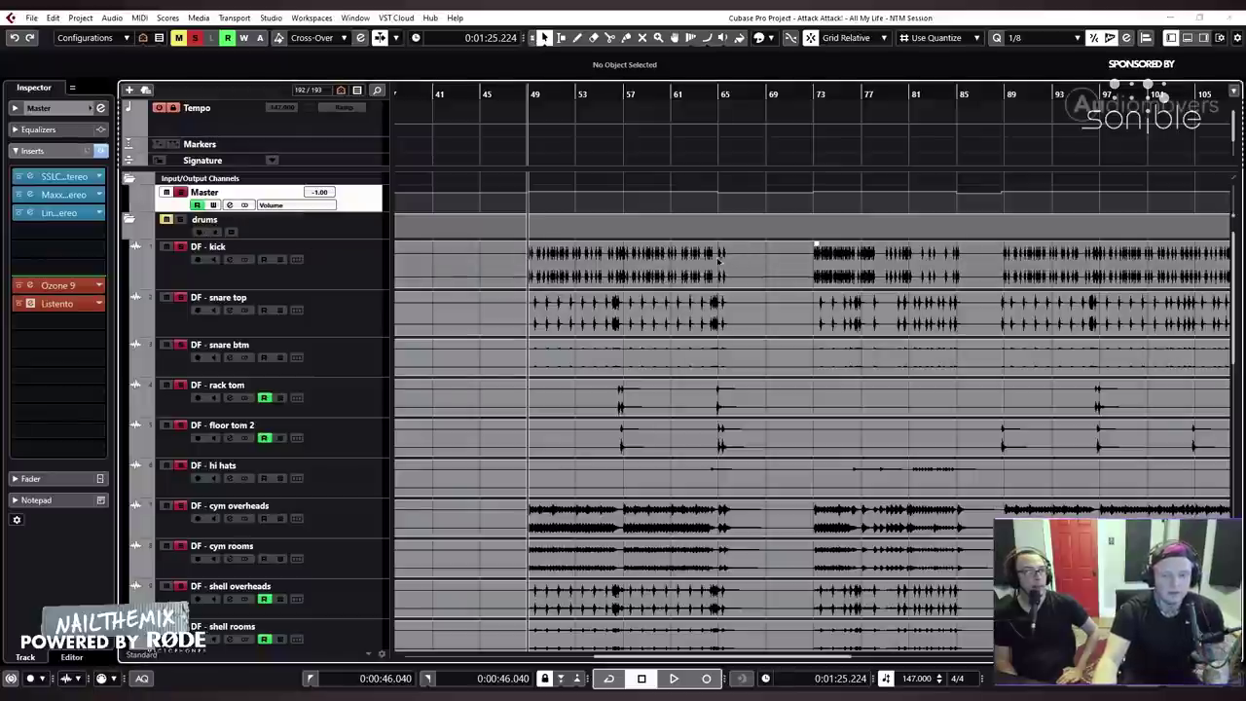
Open the Master bus SSLComp from MixConsole, shrink the console, and reposition the SSLComp window
key("F3")
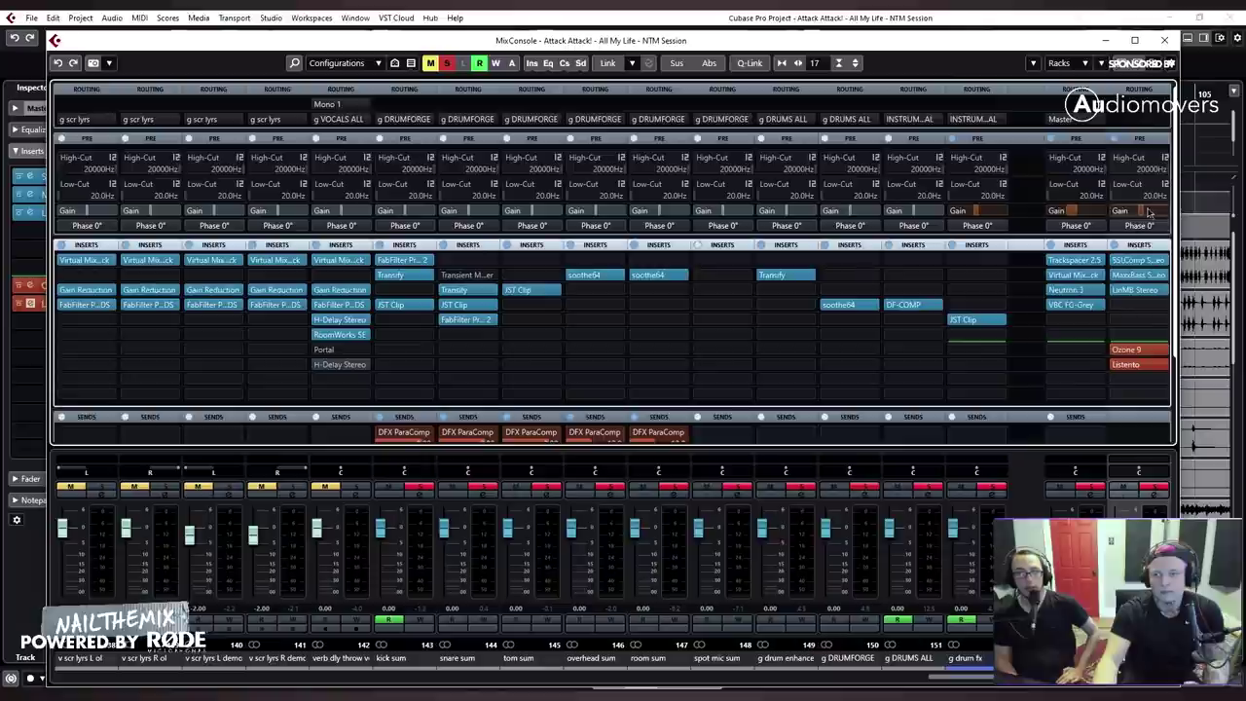
left_click(1128, 261)
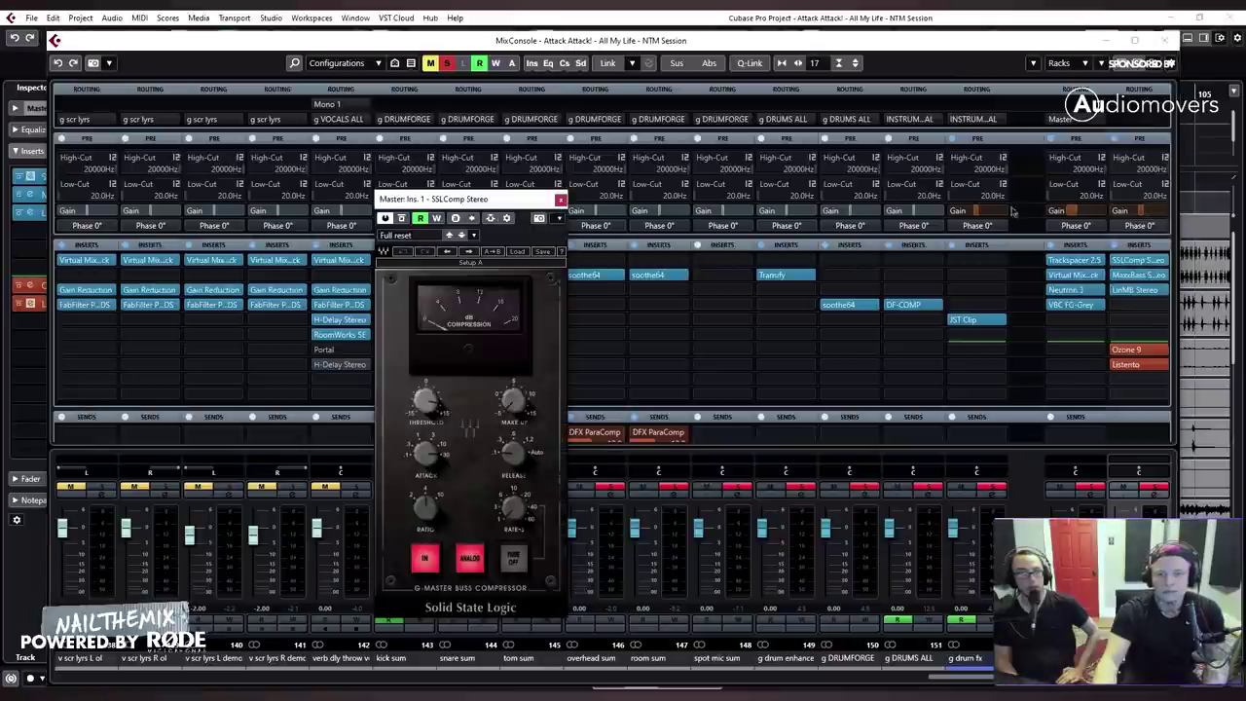
double_click(943, 49)
left_click(518, 158)
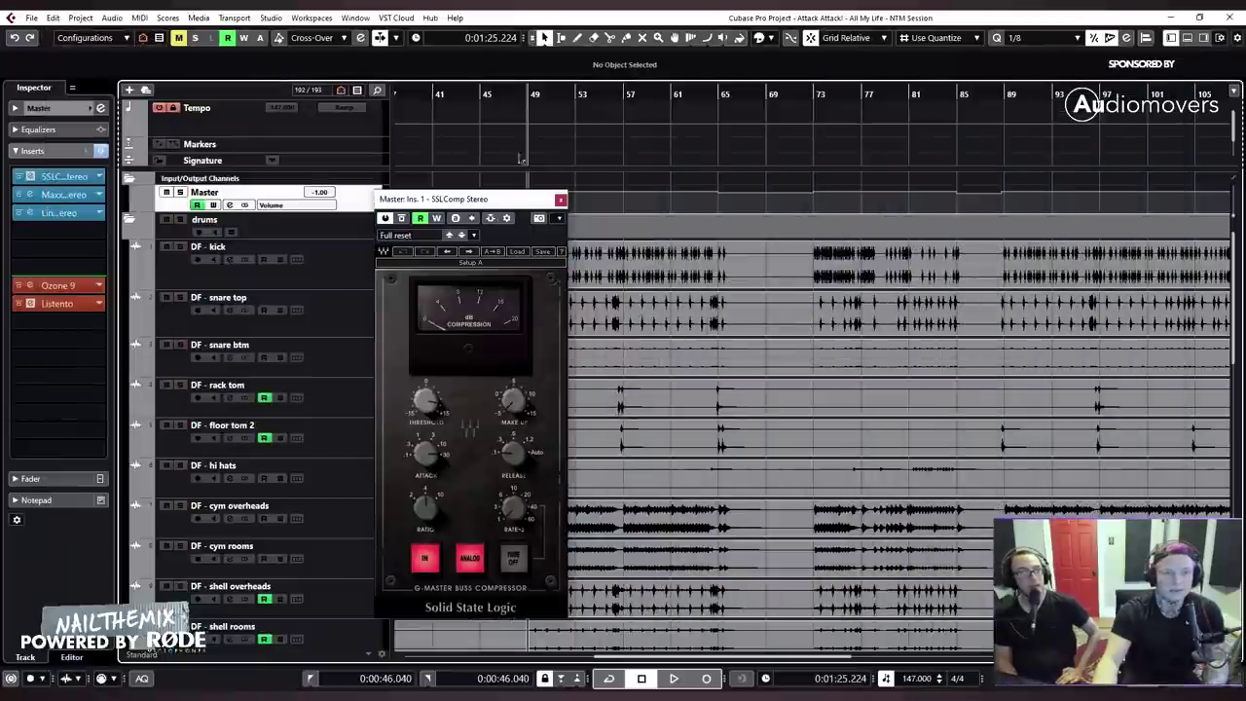
left_click_drag(480, 199, 394, 157)
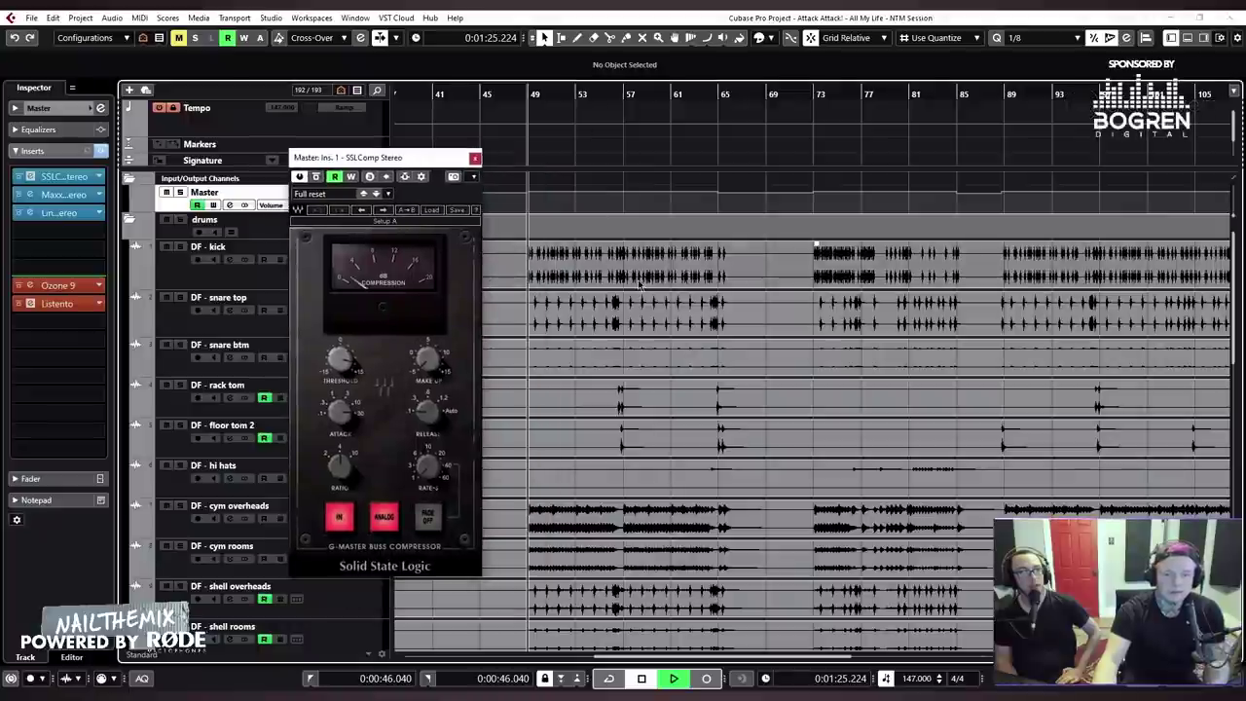
Play, jump to around bar 72, stop playback, and close MixConsole
key("space")
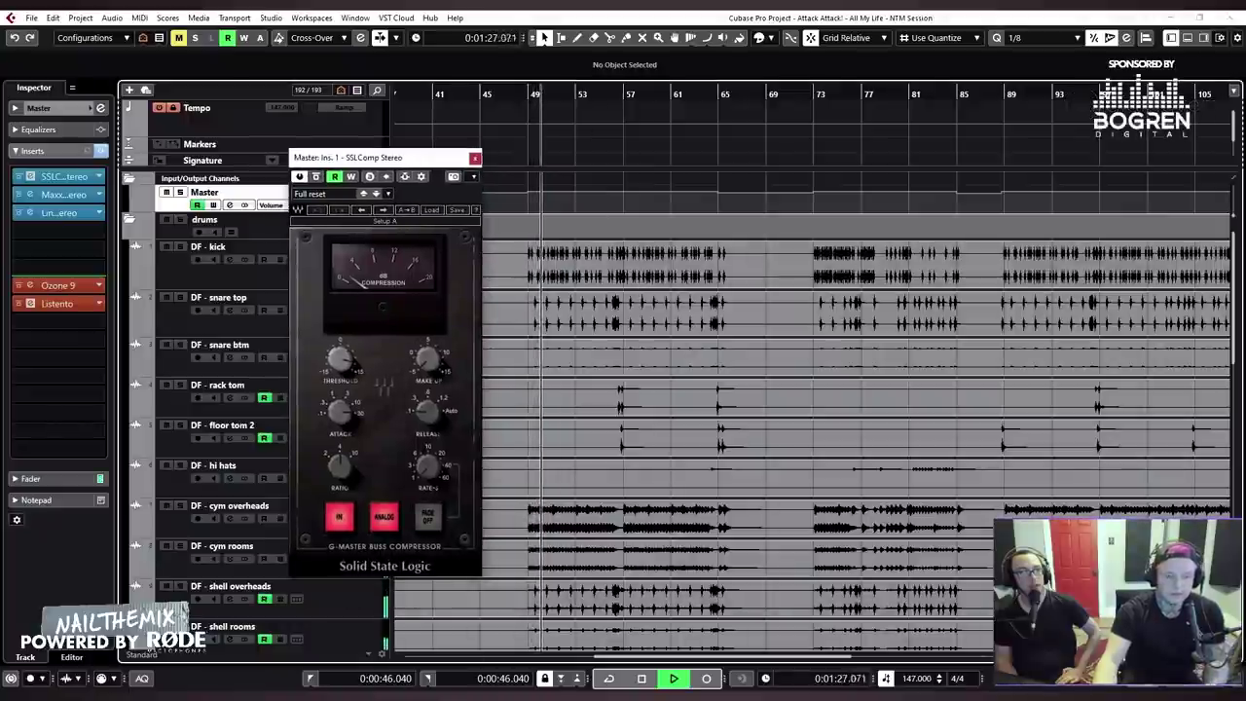
key("F3")
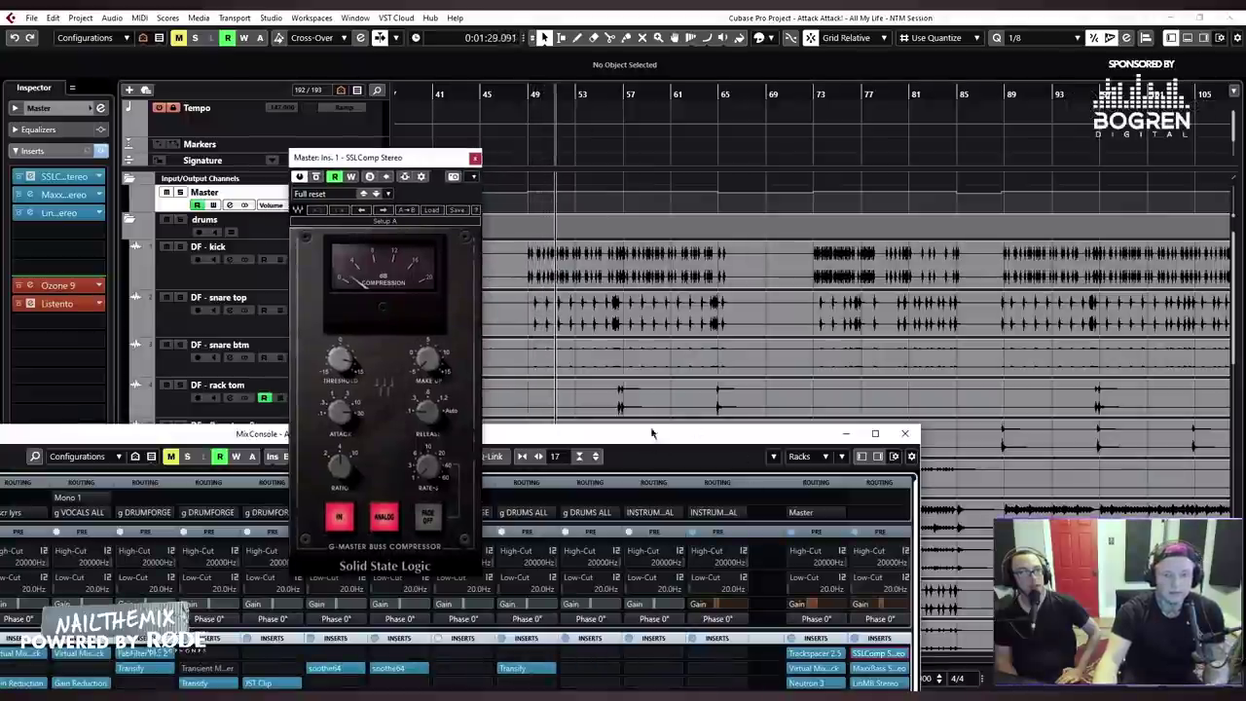
left_click(808, 93)
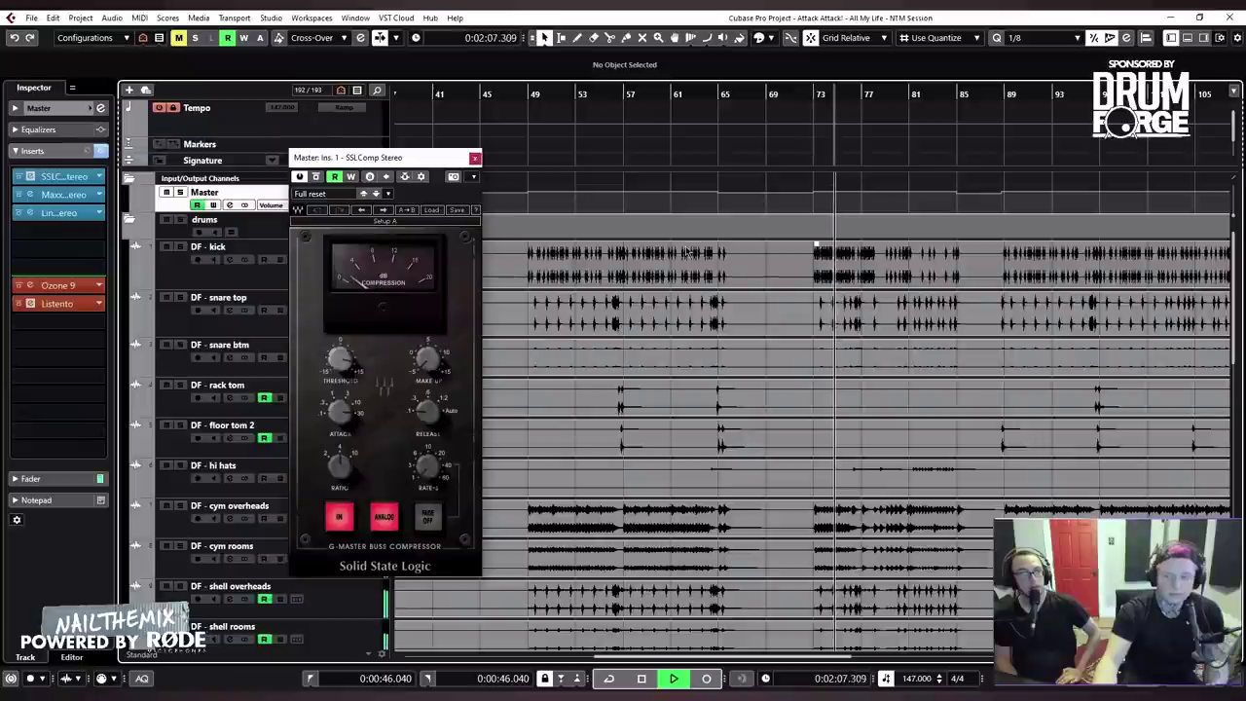
key("space")
key("F3")
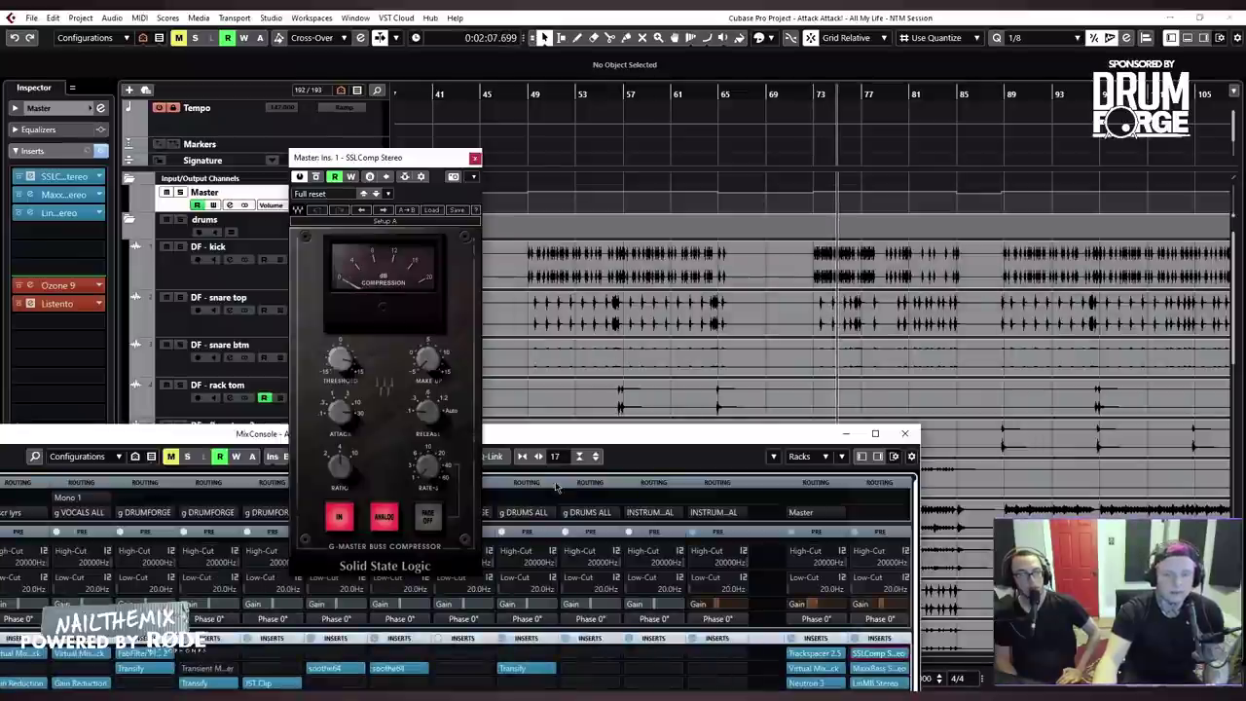
key("F3")
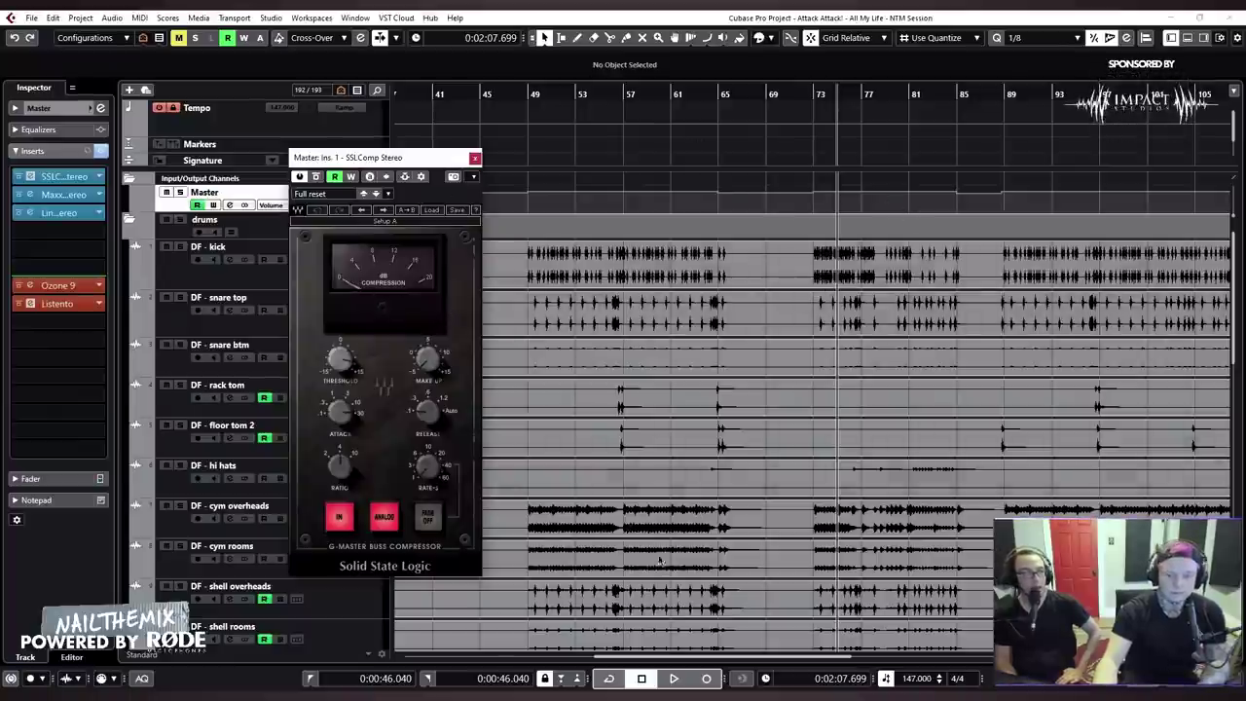
Audition the master's MaxxBass insert around bar 72, then close its window
left_click(30, 194)
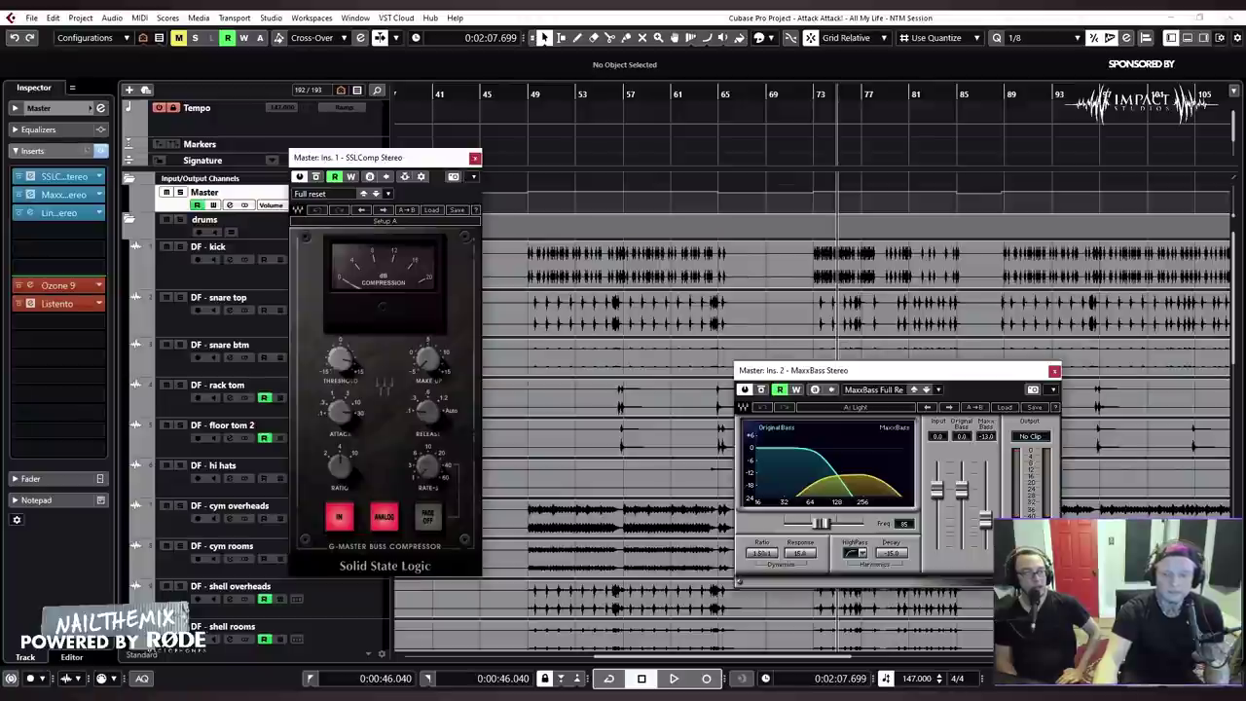
left_click_drag(988, 371, 605, 325)
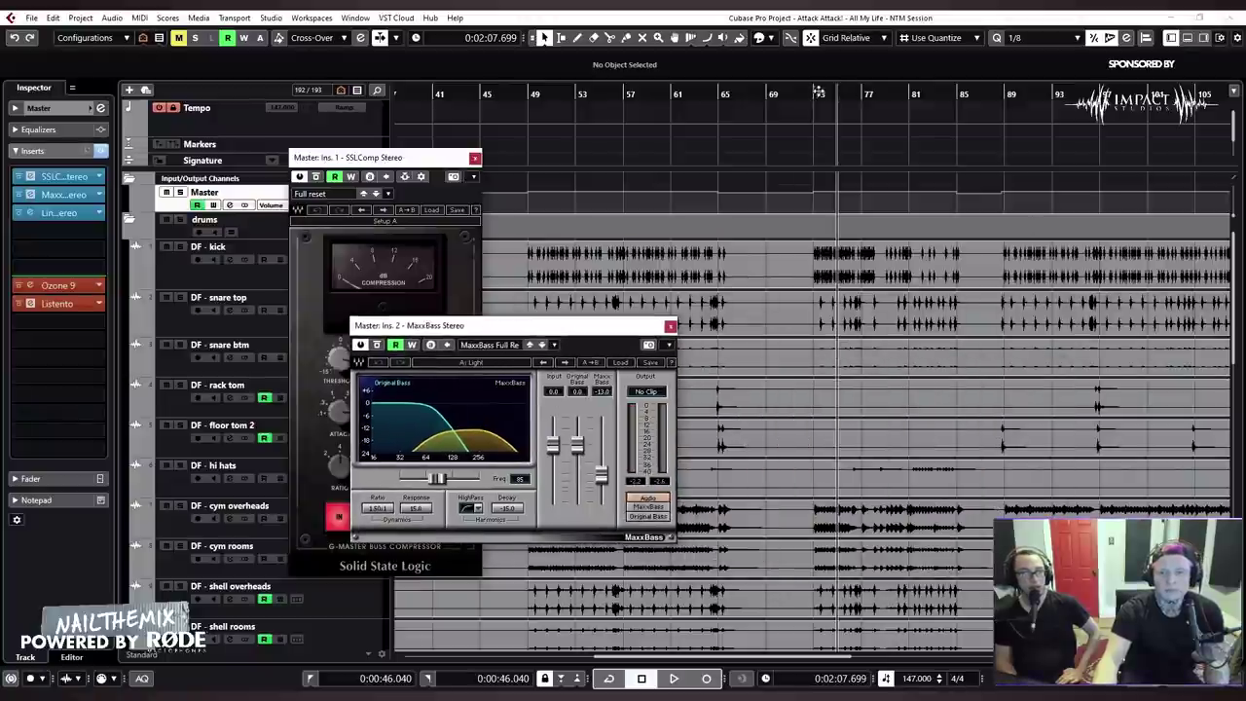
left_click_drag(818, 91, 794, 158)
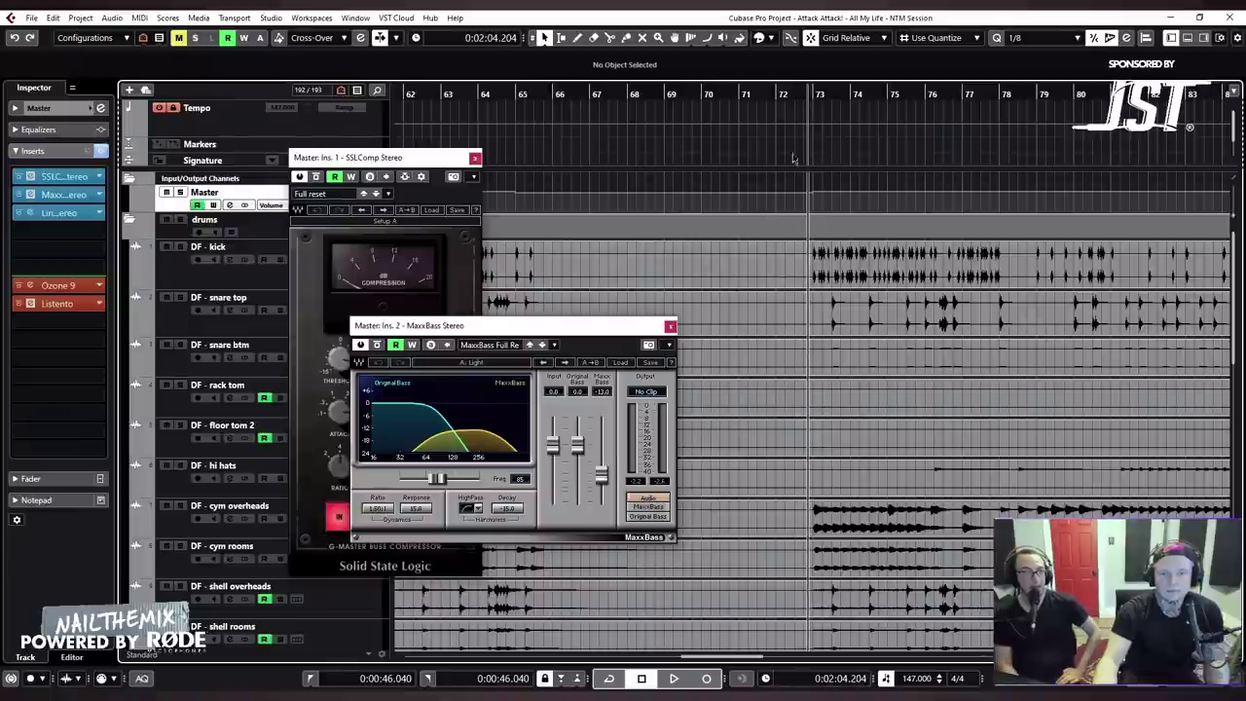
left_click_drag(587, 336, 677, 318)
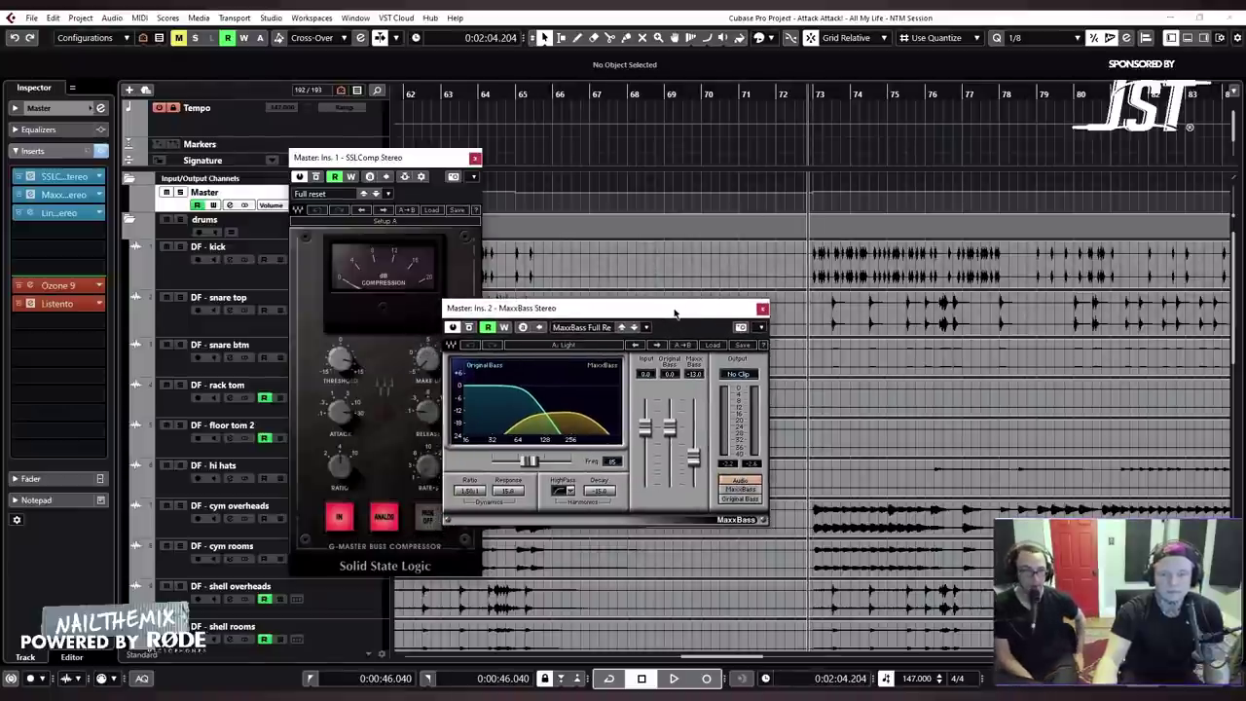
key("space")
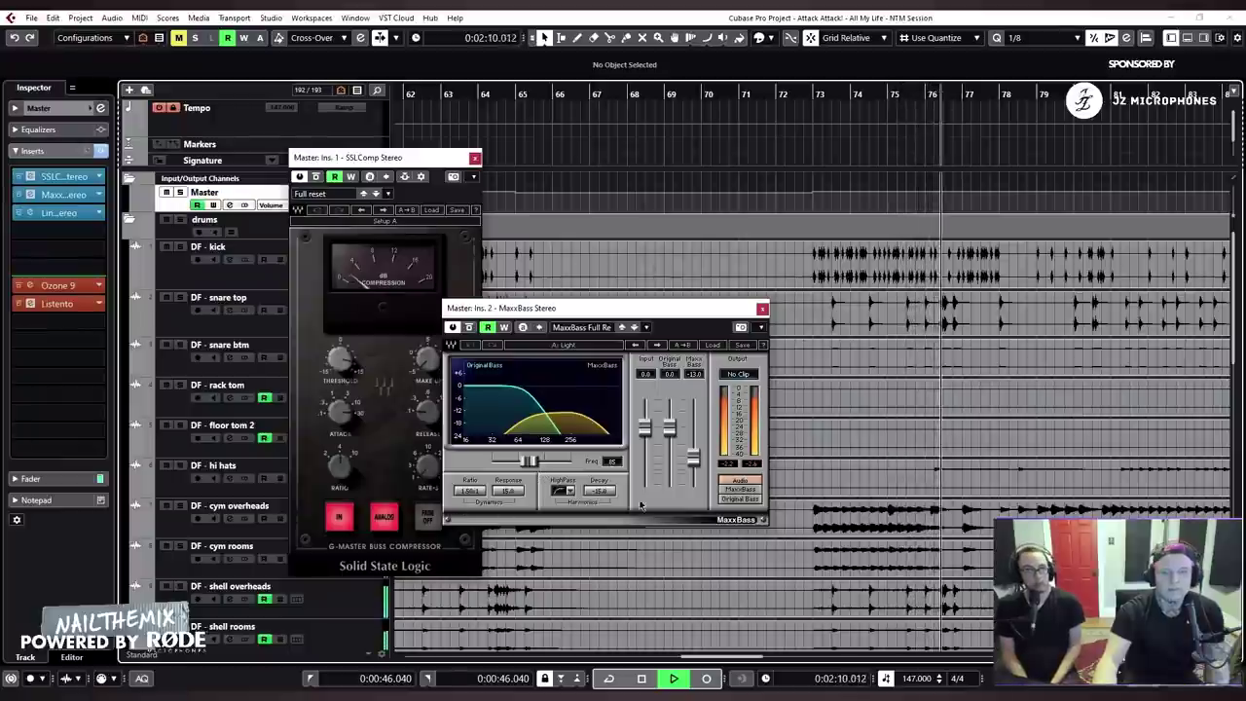
key("space")
left_click(761, 308)
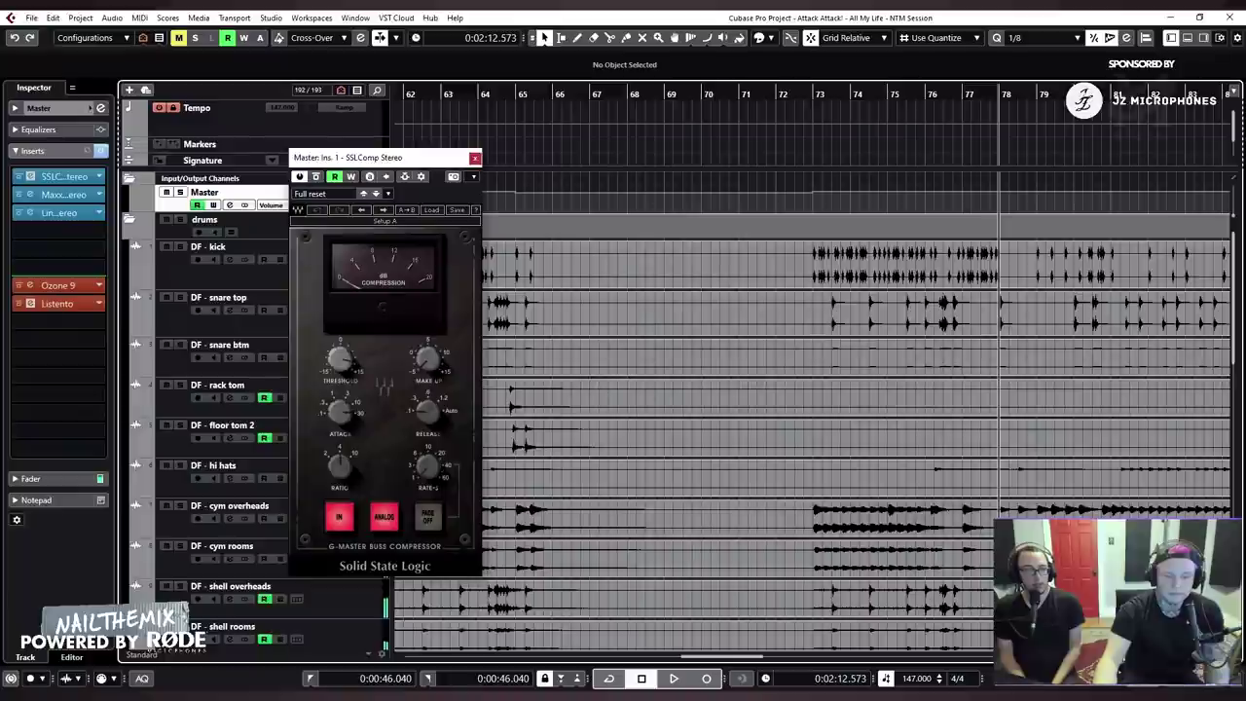
Open the master's Linear Phase Multiband insert and close the SSL compressor window
left_click(30, 213)
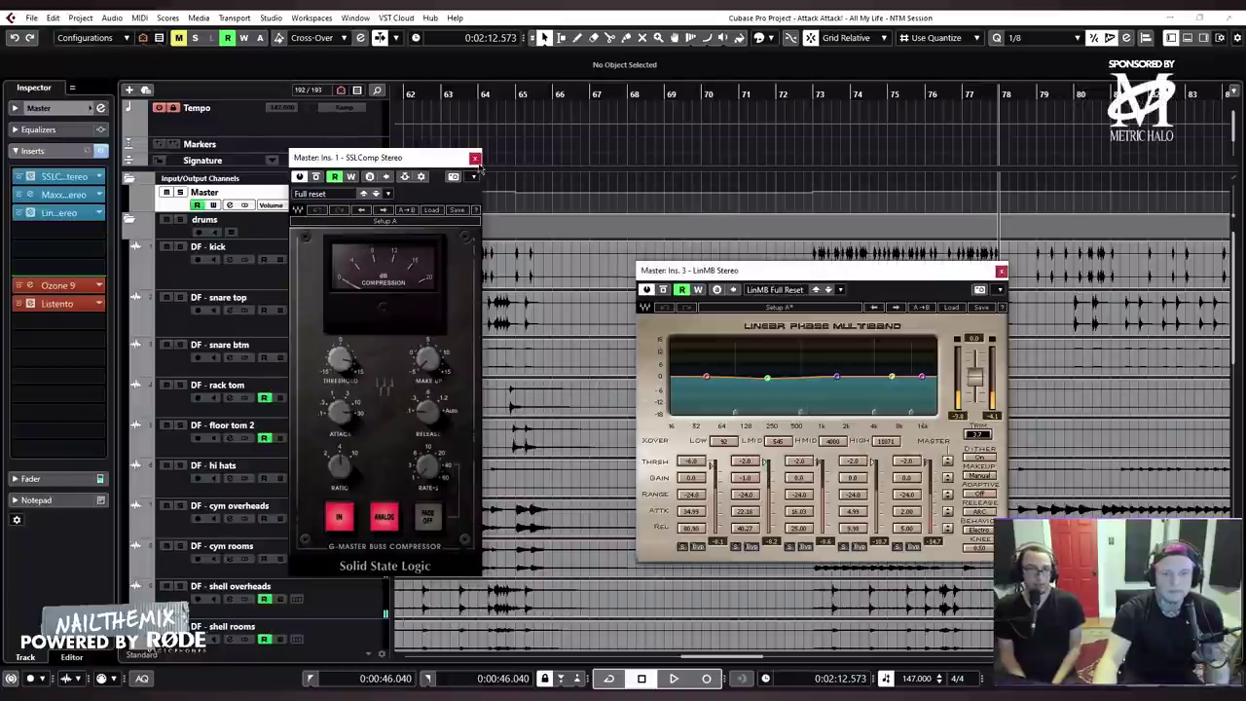
left_click(474, 159)
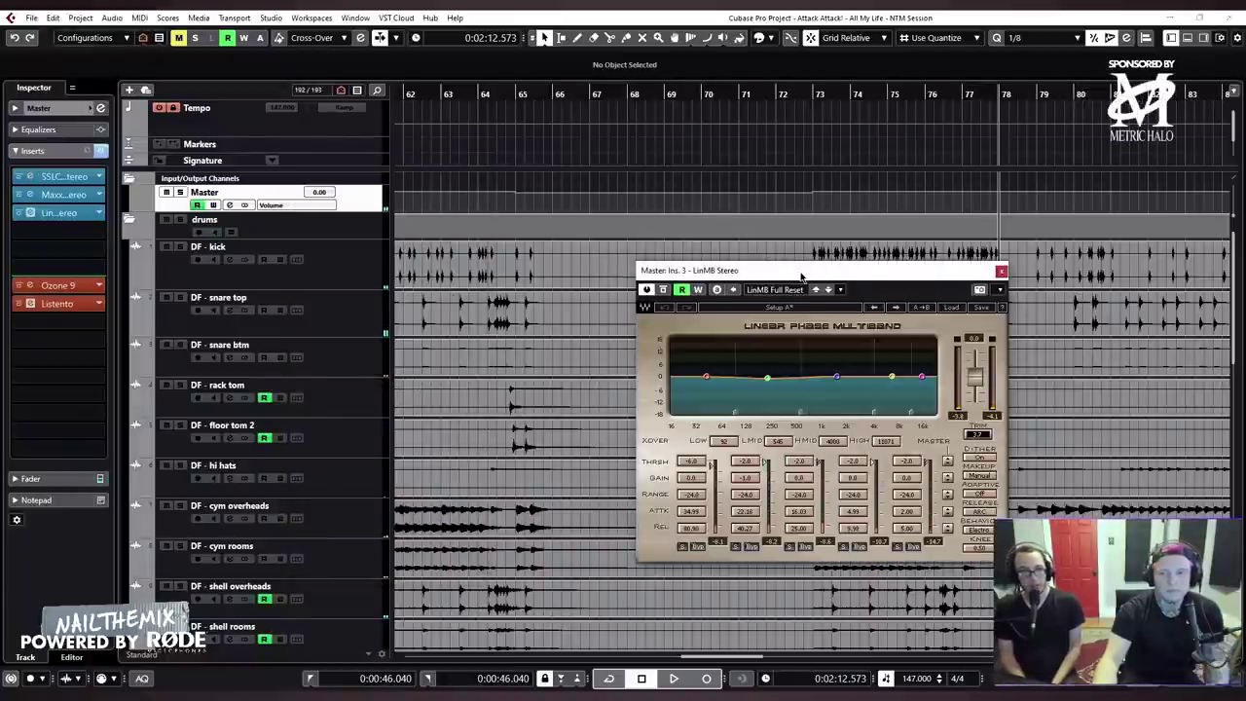
left_click_drag(801, 277, 524, 211)
left_click(809, 95)
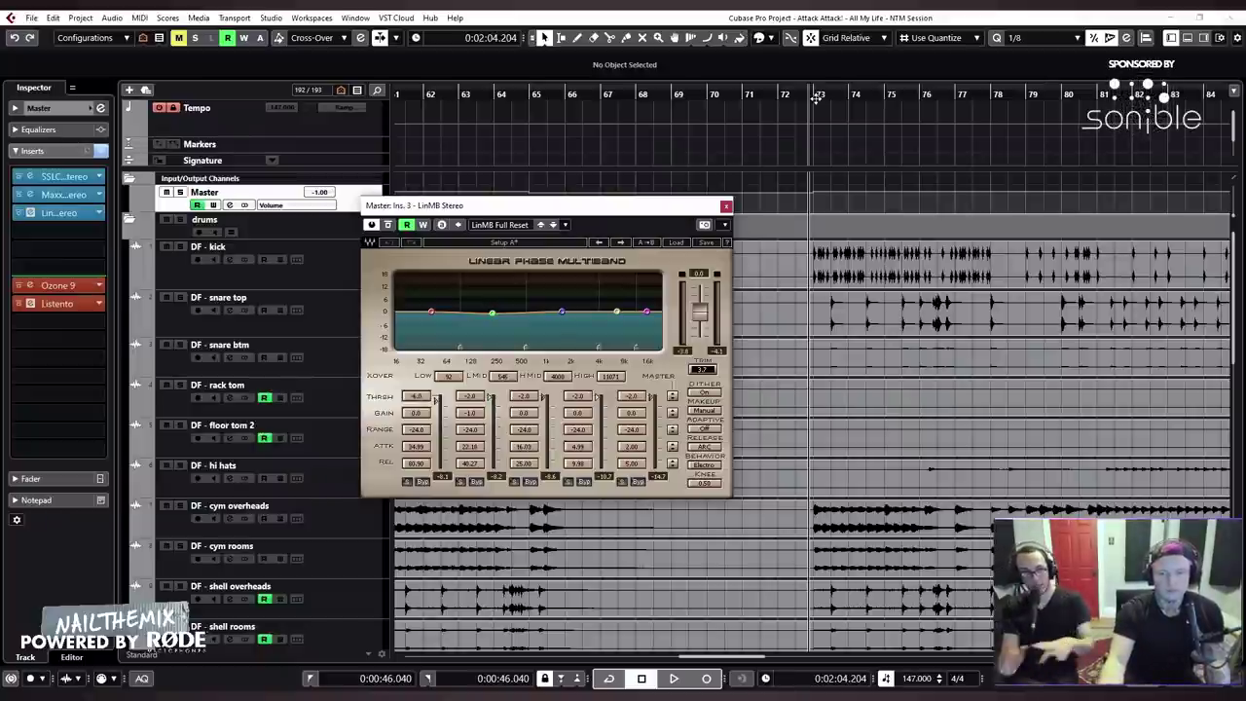
left_click_drag(670, 213, 660, 212)
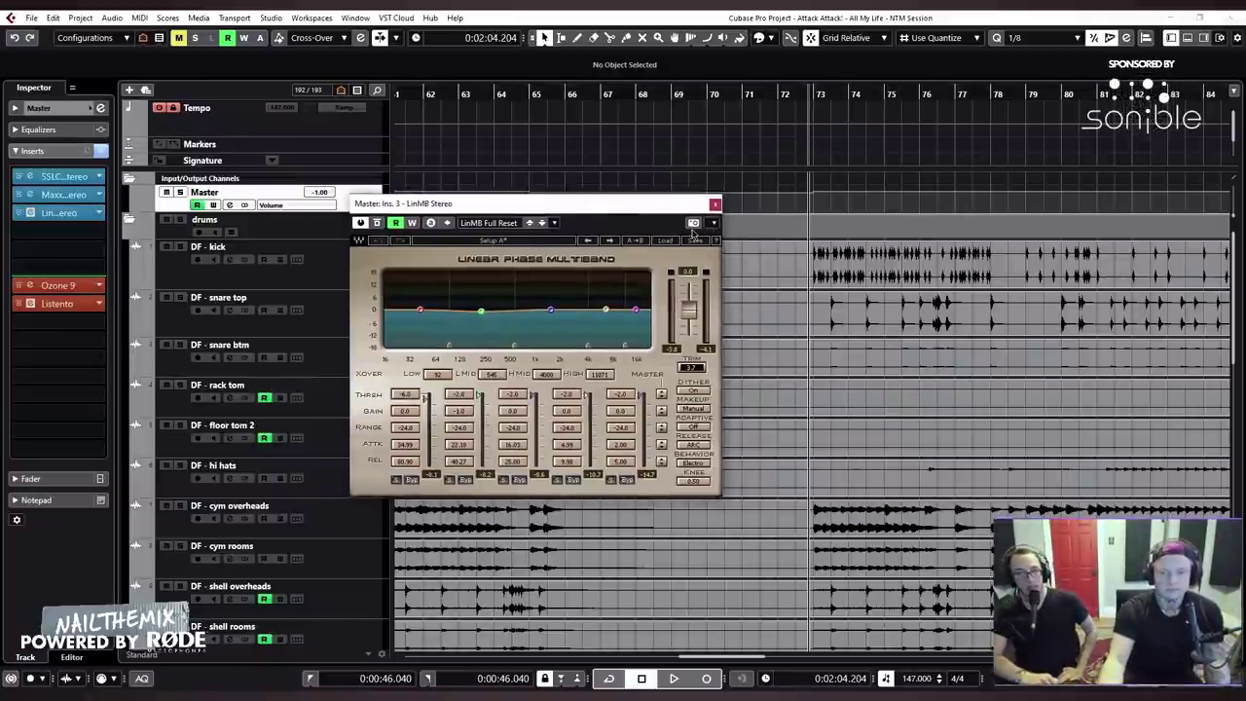
Play from just after bar 73 with Auto-Scroll on, then return the playhead near bar 81
scroll(813, 105, "up", 3)
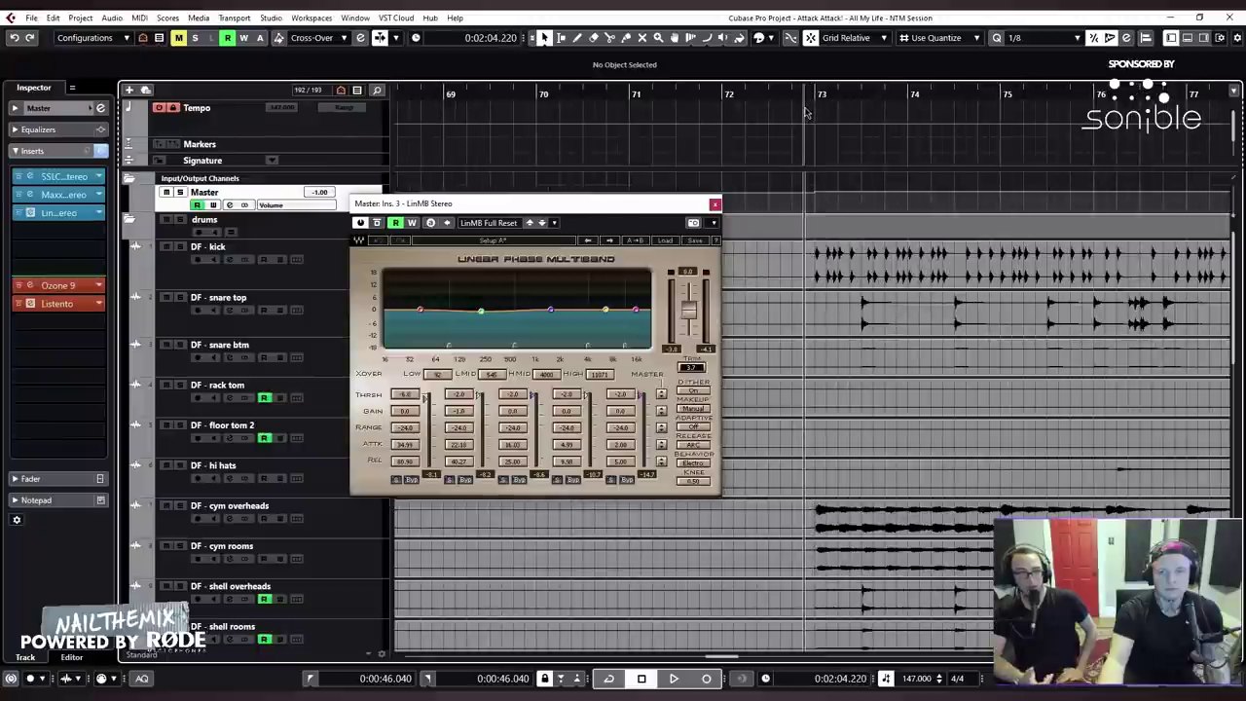
scroll(804, 109, "down", 1)
left_click(807, 109)
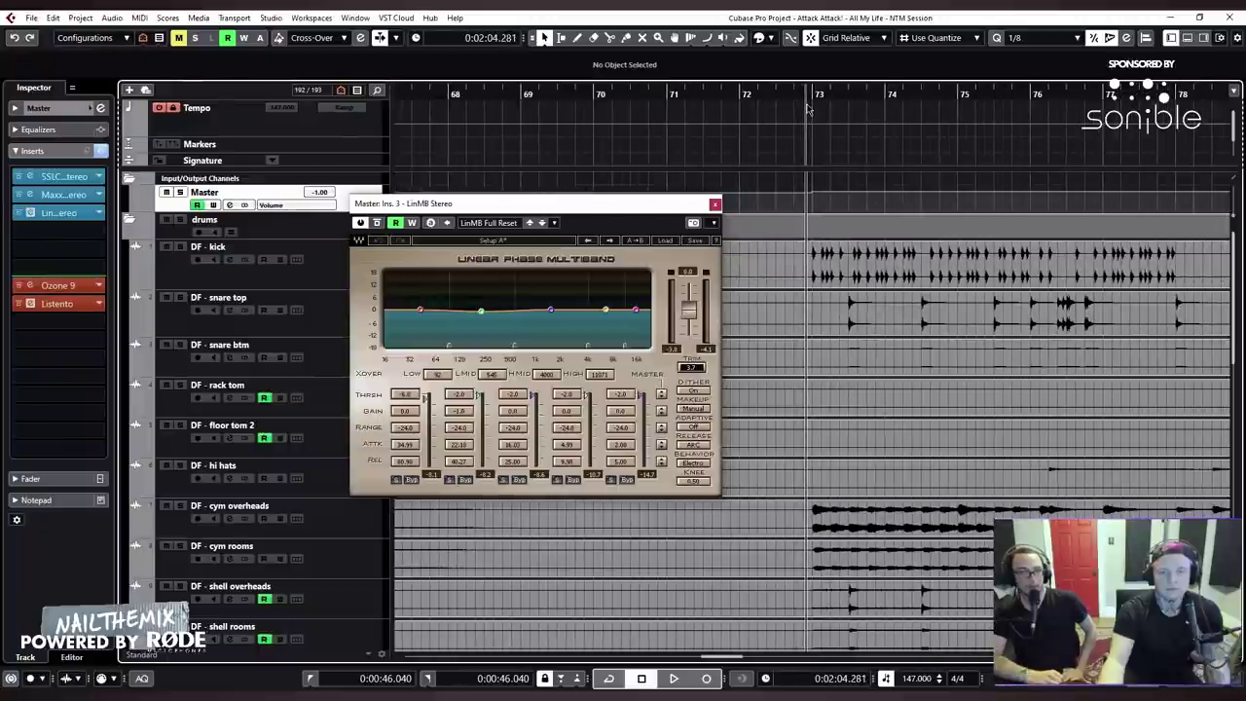
key("space")
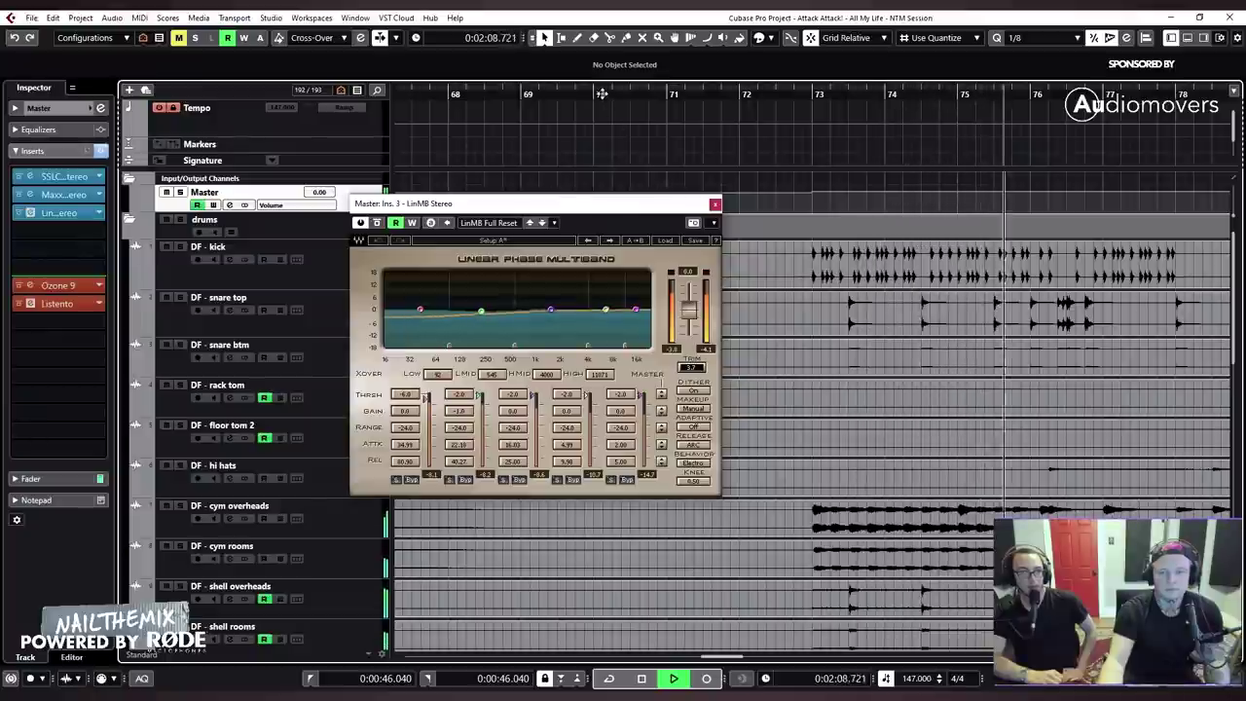
key("f")
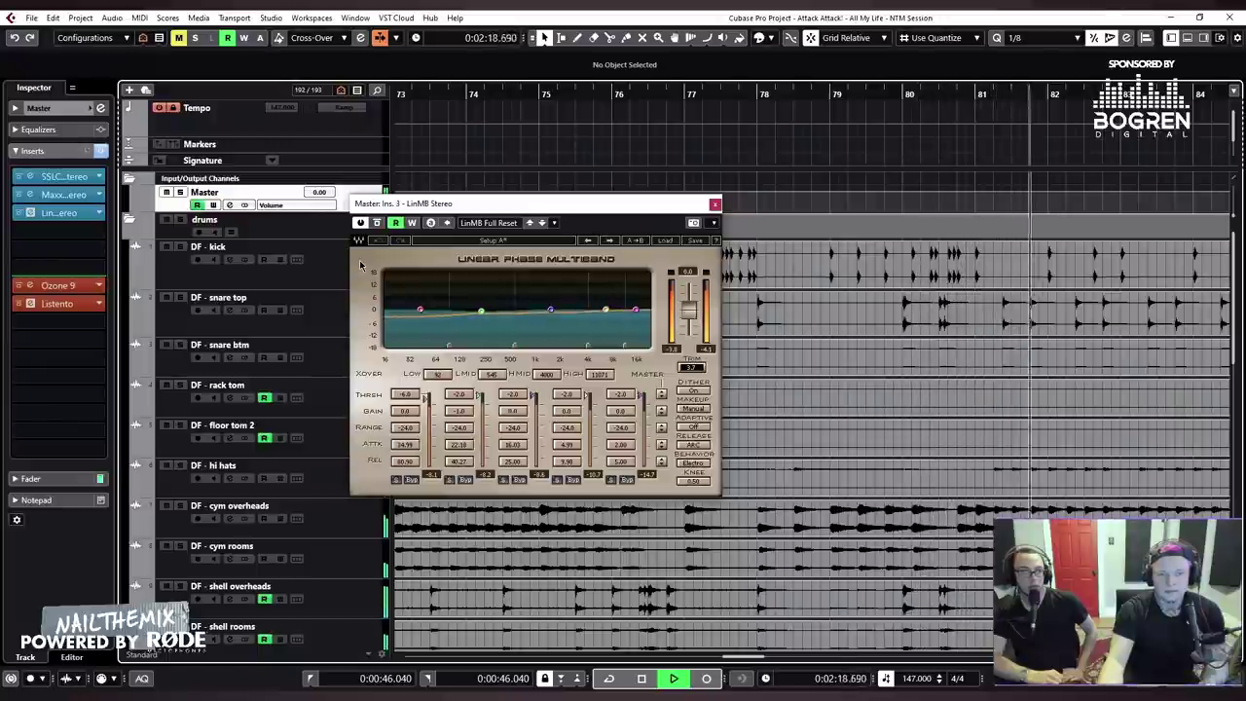
key("space")
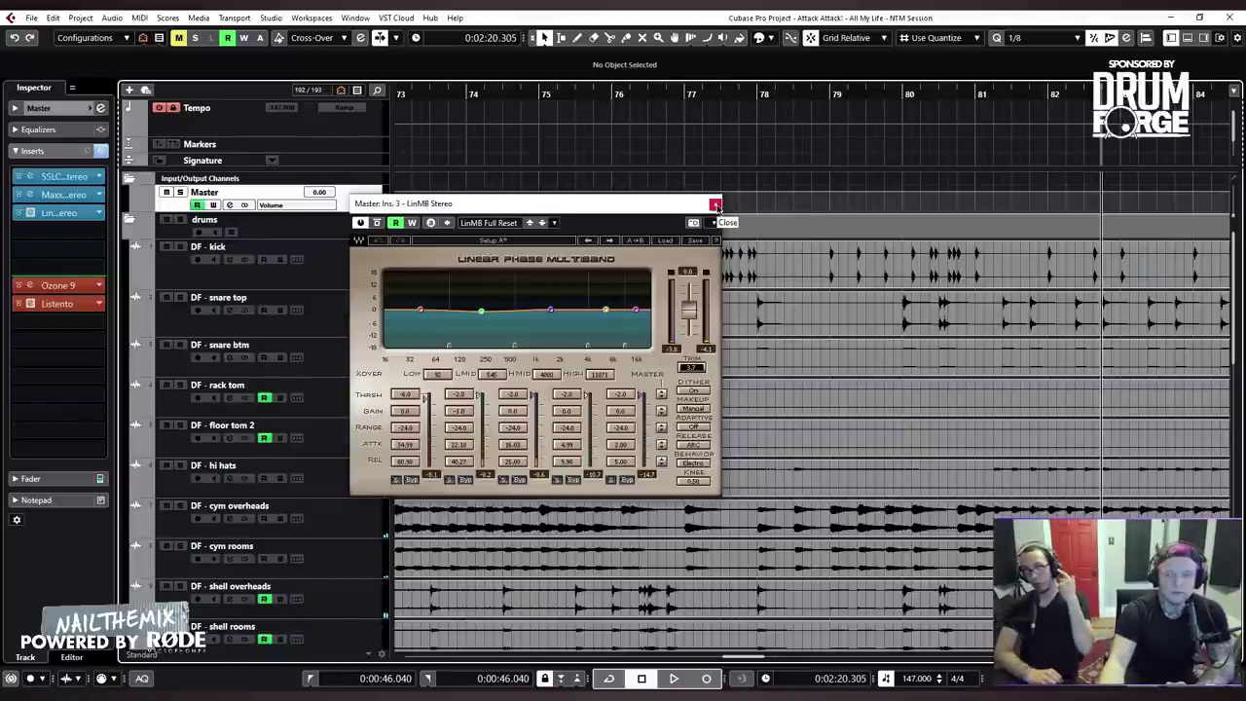
left_click_drag(964, 93, 653, 112)
left_click_drag(700, 205, 726, 196)
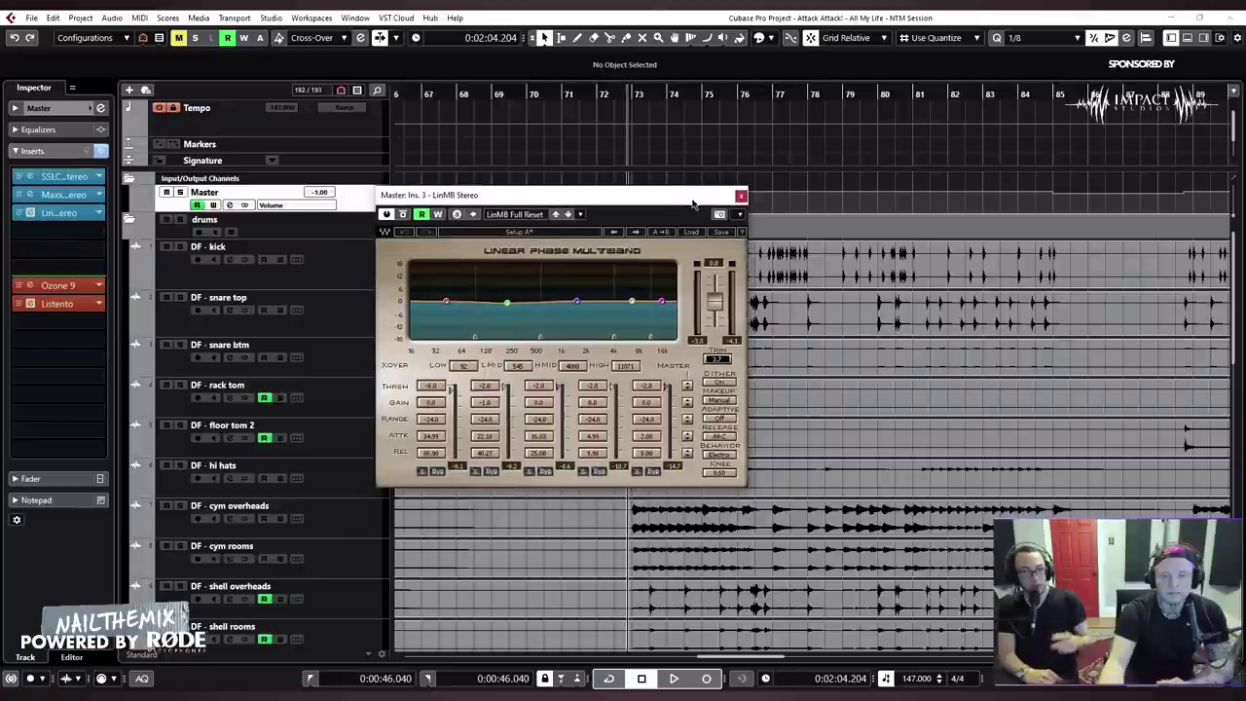
Close the multiband window, expand the production folder, and solo the p brkd sub track
left_click(740, 197)
scroll(285, 294, "down", 10)
scroll(284, 295, "up", 3)
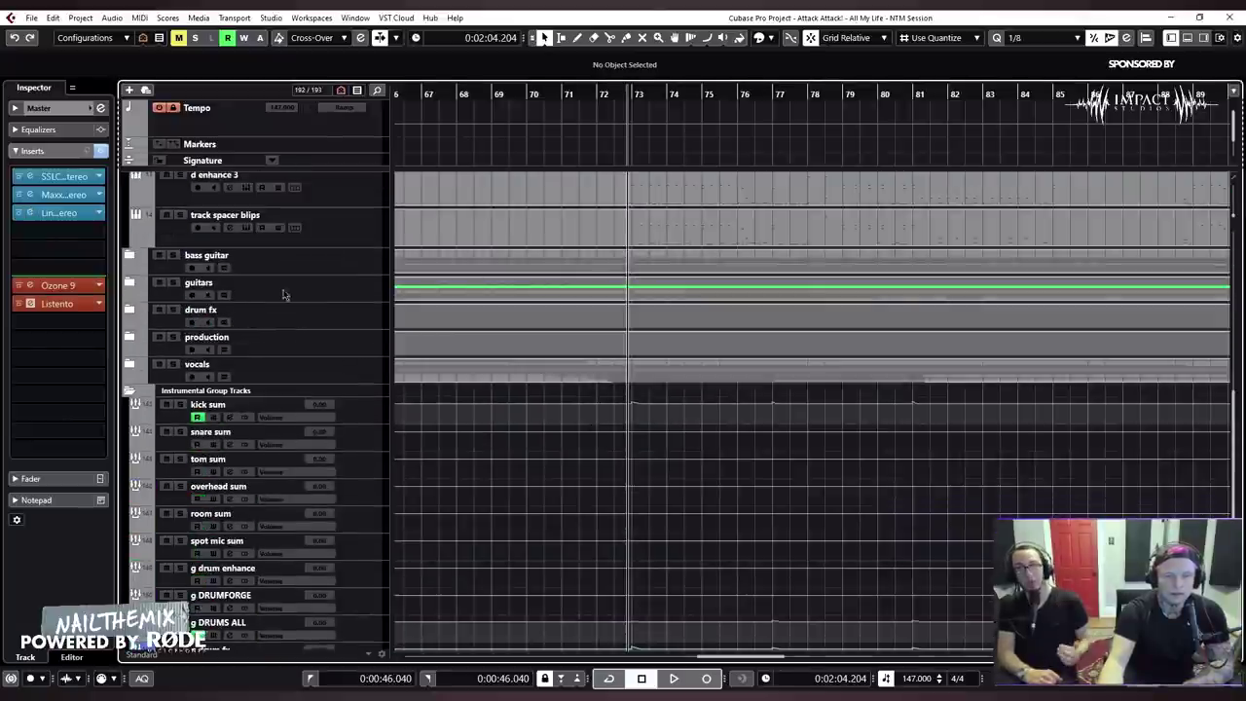
left_click(129, 337)
scroll(169, 437, "down", 5)
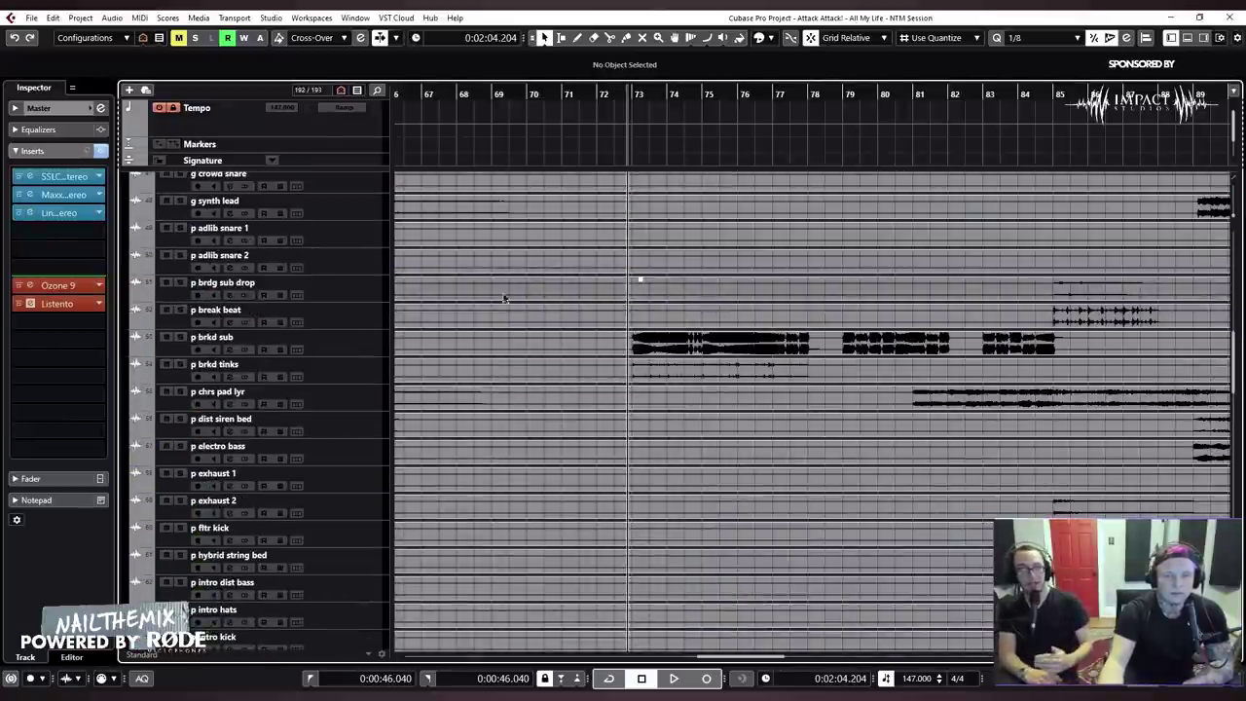
scroll(169, 436, "up", 2)
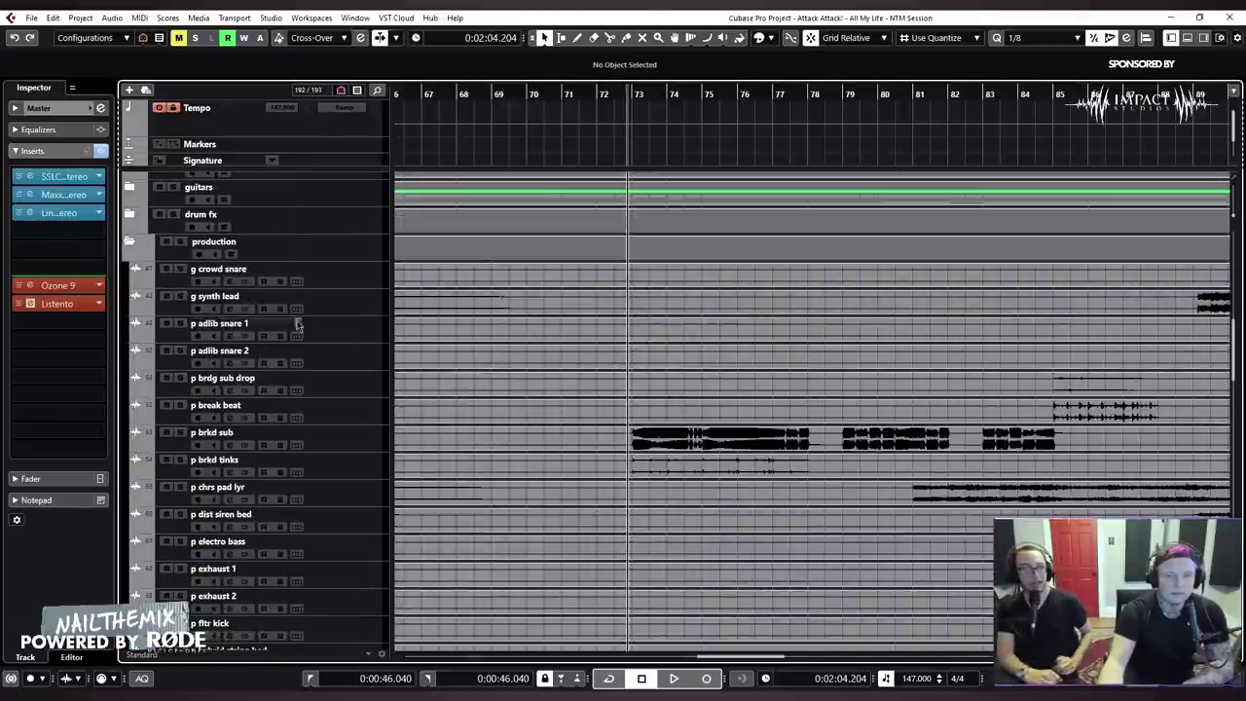
left_click(178, 433)
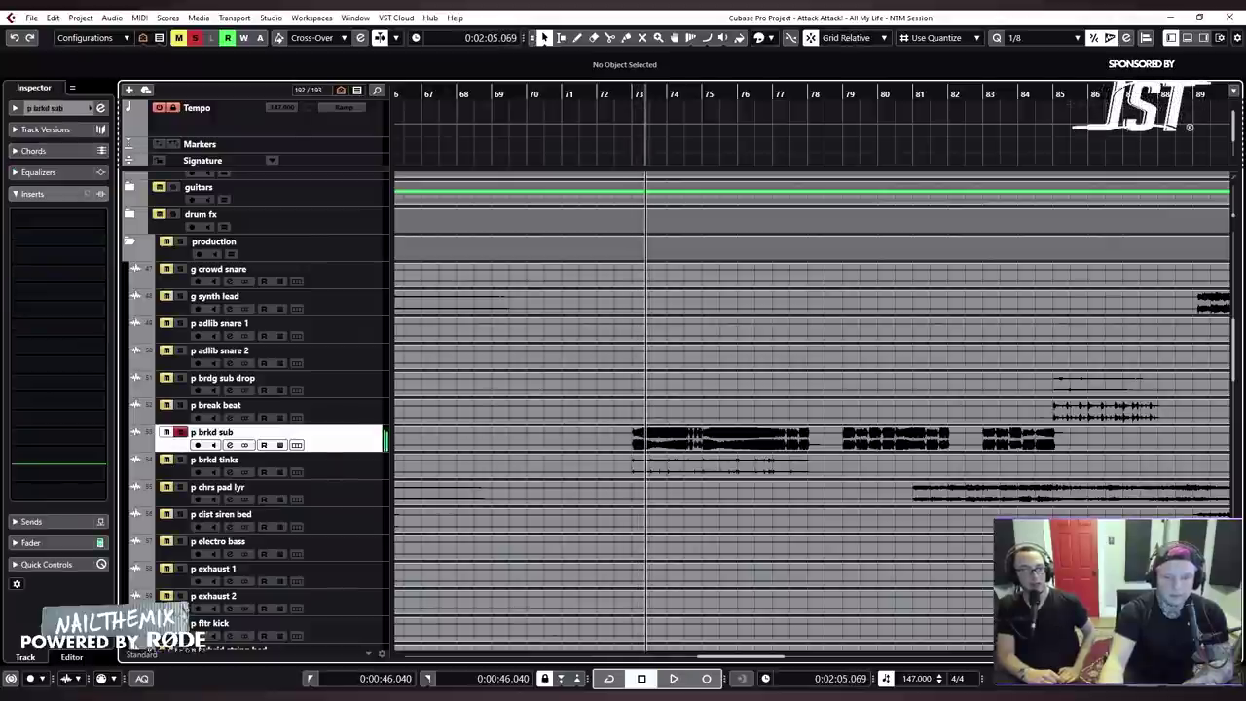
Play the soloed p brkd sub through the Linear Phase Multiband, then close it
key("space")
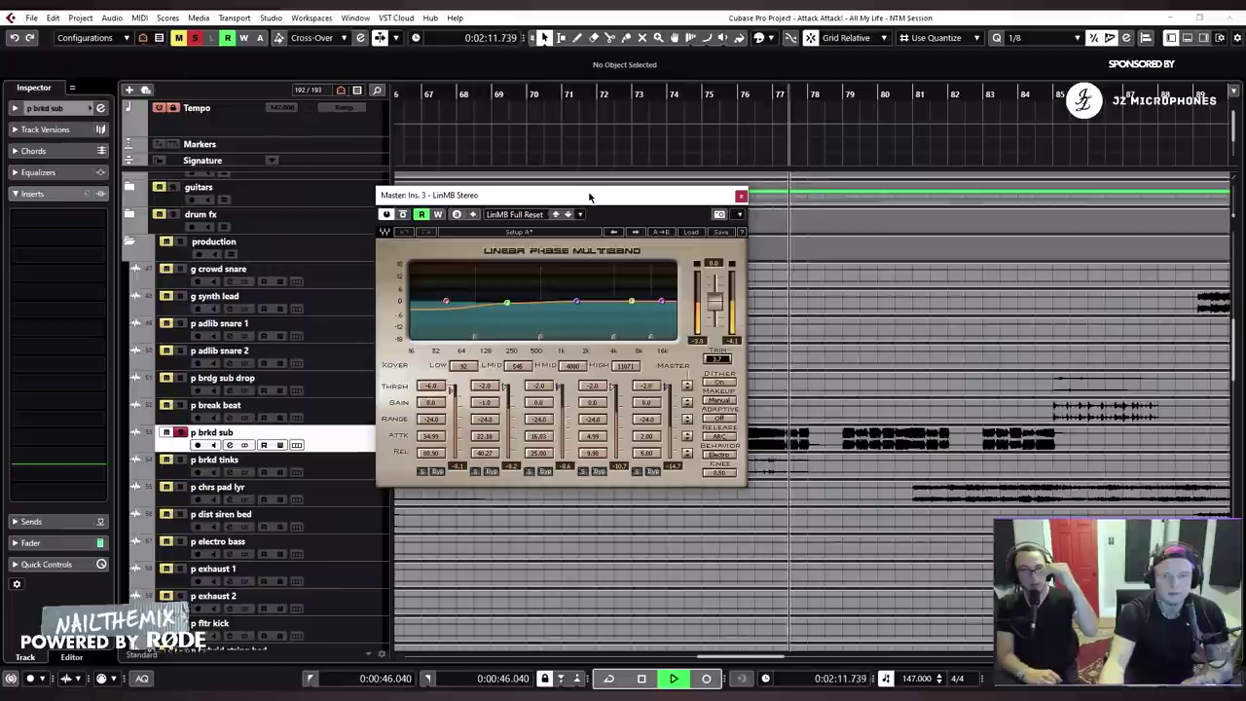
key("space")
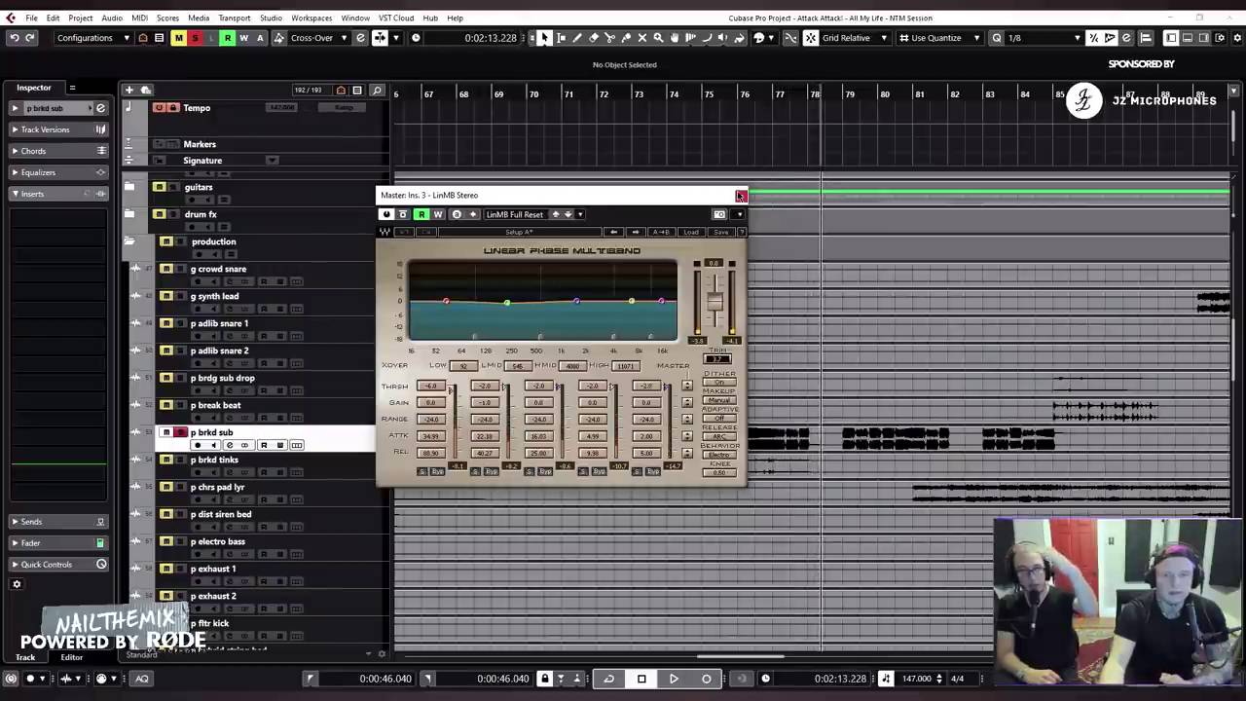
left_click(740, 195)
Clear the p brkd sub solo, return playback to bar 73, and collapse the production folder
left_click(194, 37)
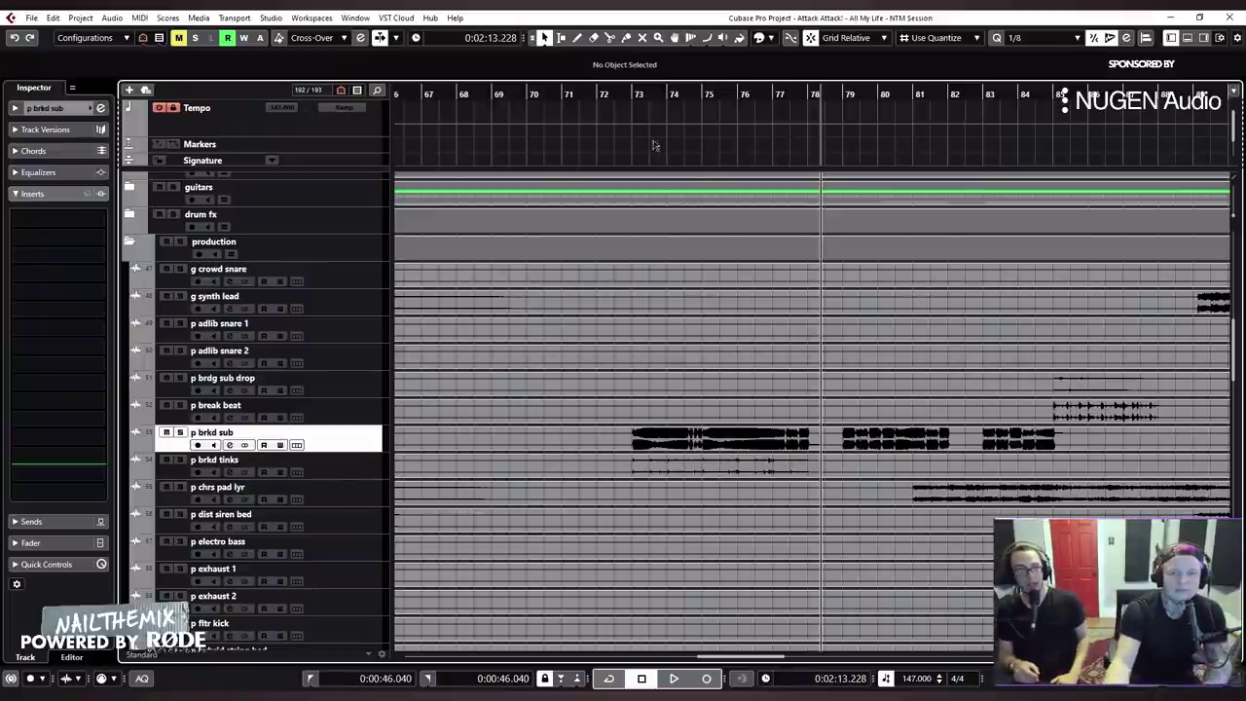
left_click(634, 94)
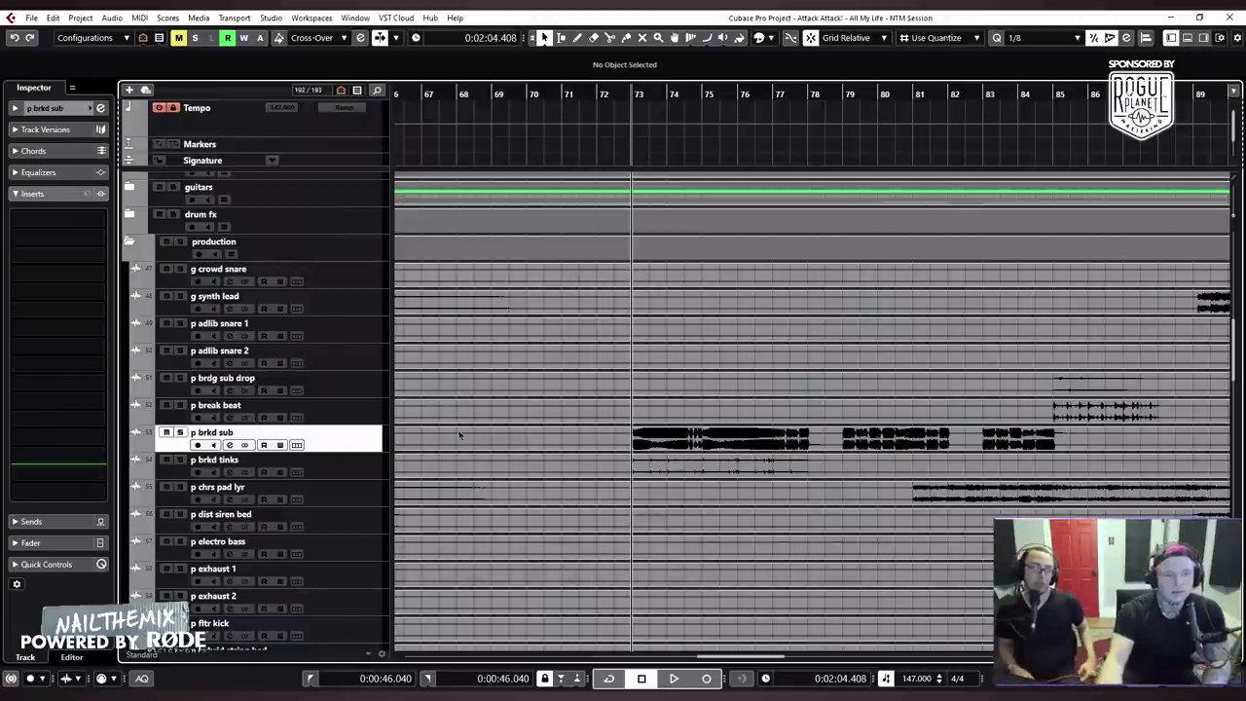
key("Left")
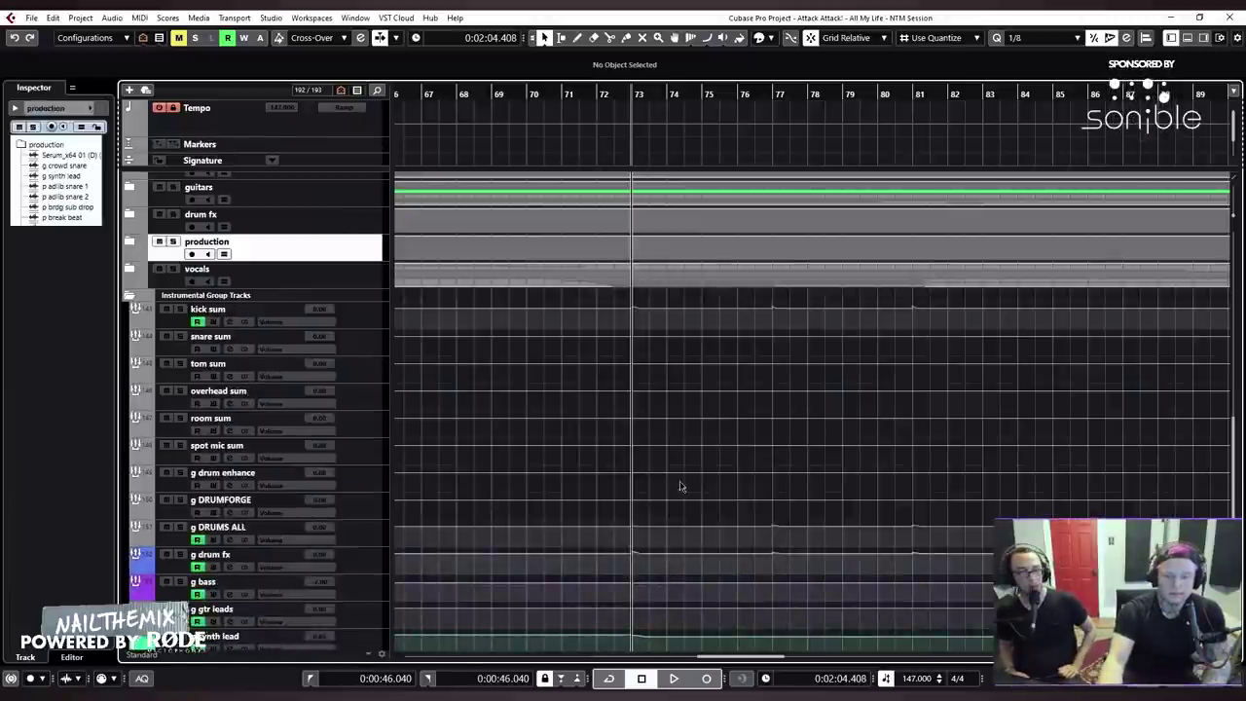
scroll(710, 406, "up", 15)
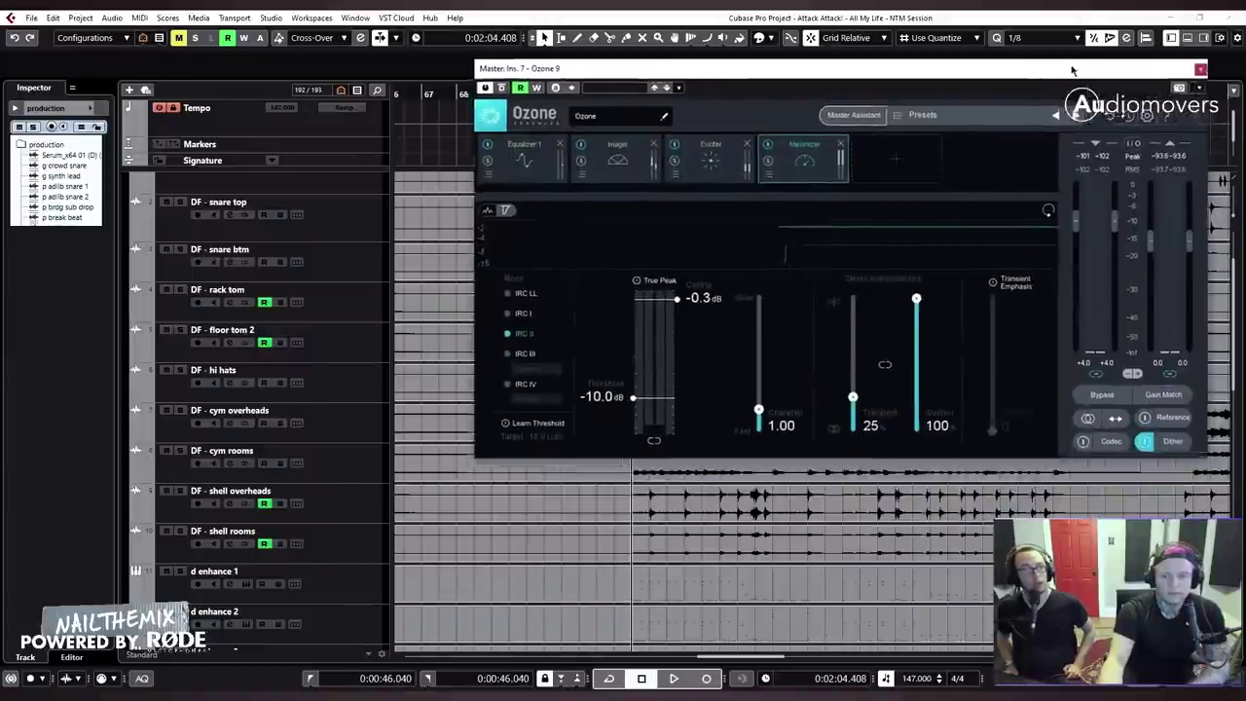
Position the Ozone 9 window and move the playhead back near bar 49
left_click_drag(1072, 70, 1000, 94)
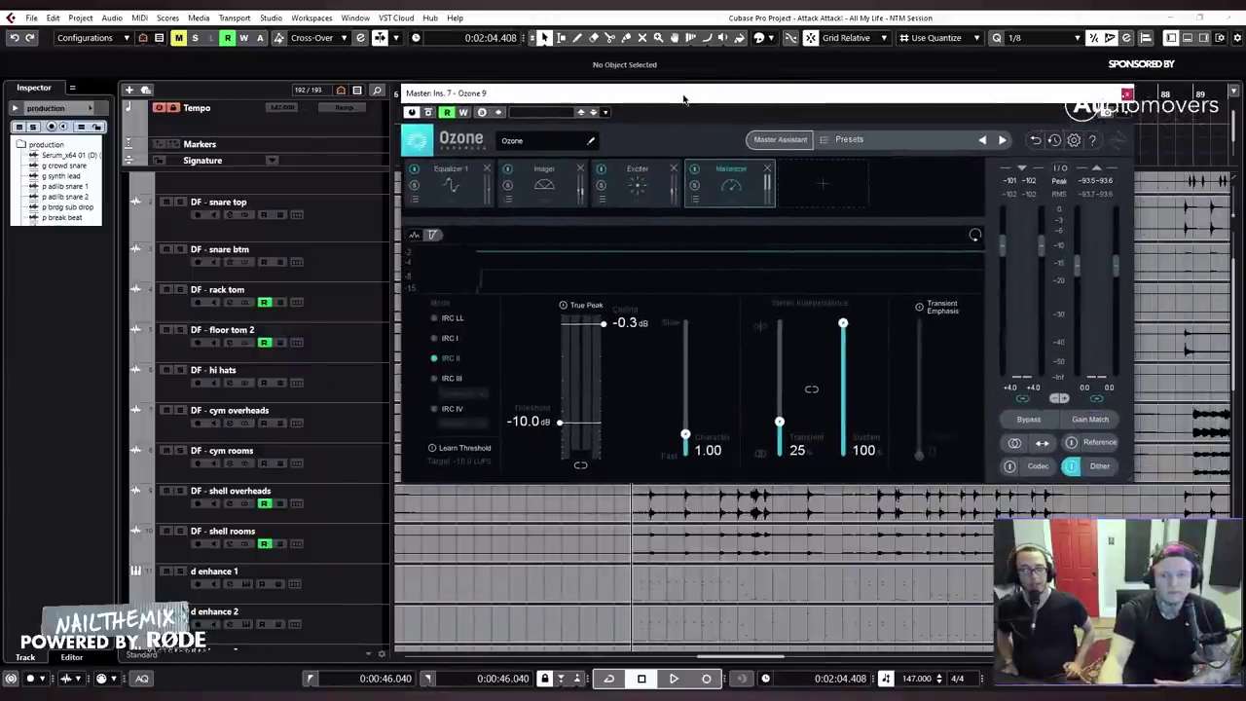
left_click_drag(683, 98, 427, 114)
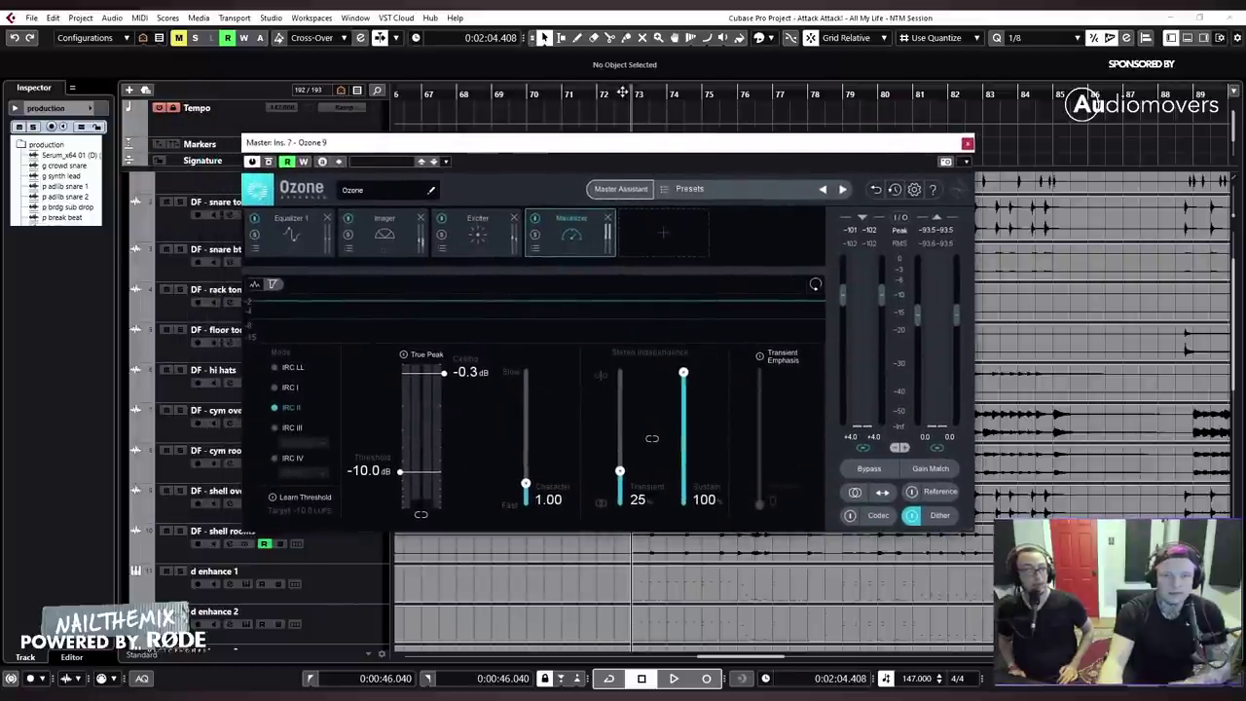
left_click_drag(959, 92, 663, 86)
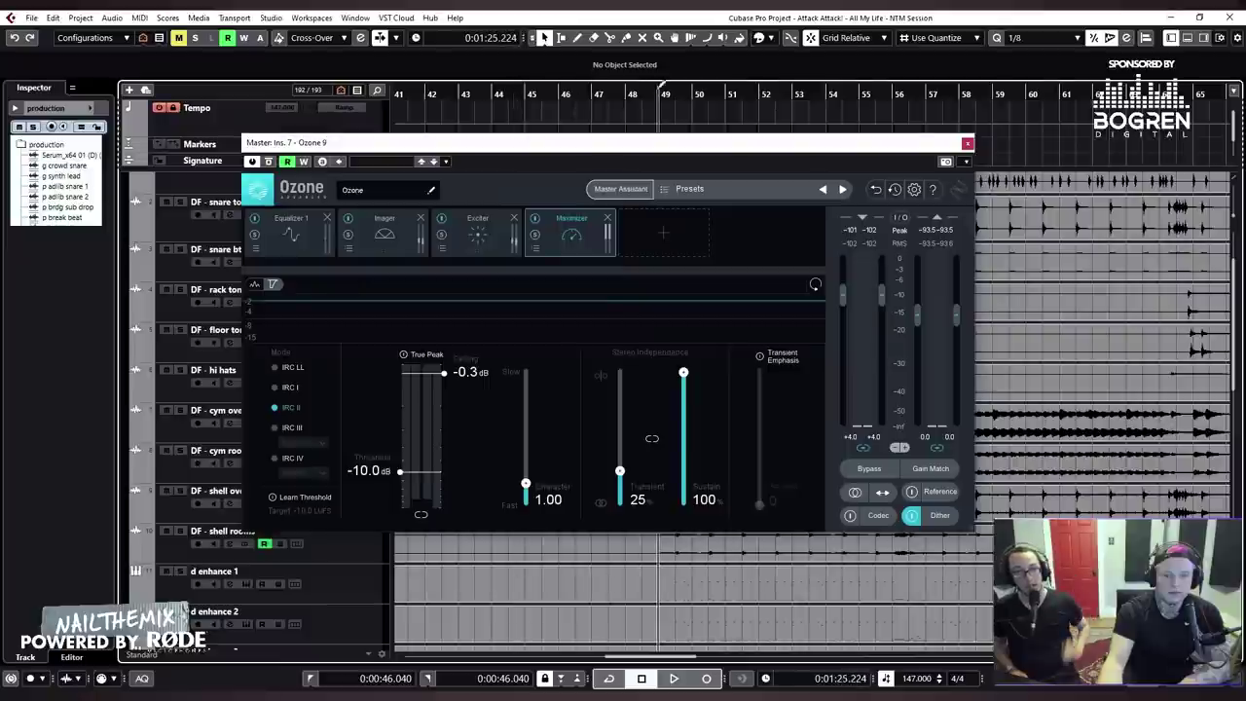
Play the section through Ozone's Equalizer 1, then show the Imager's band widths
left_click(475, 234)
left_click(330, 234)
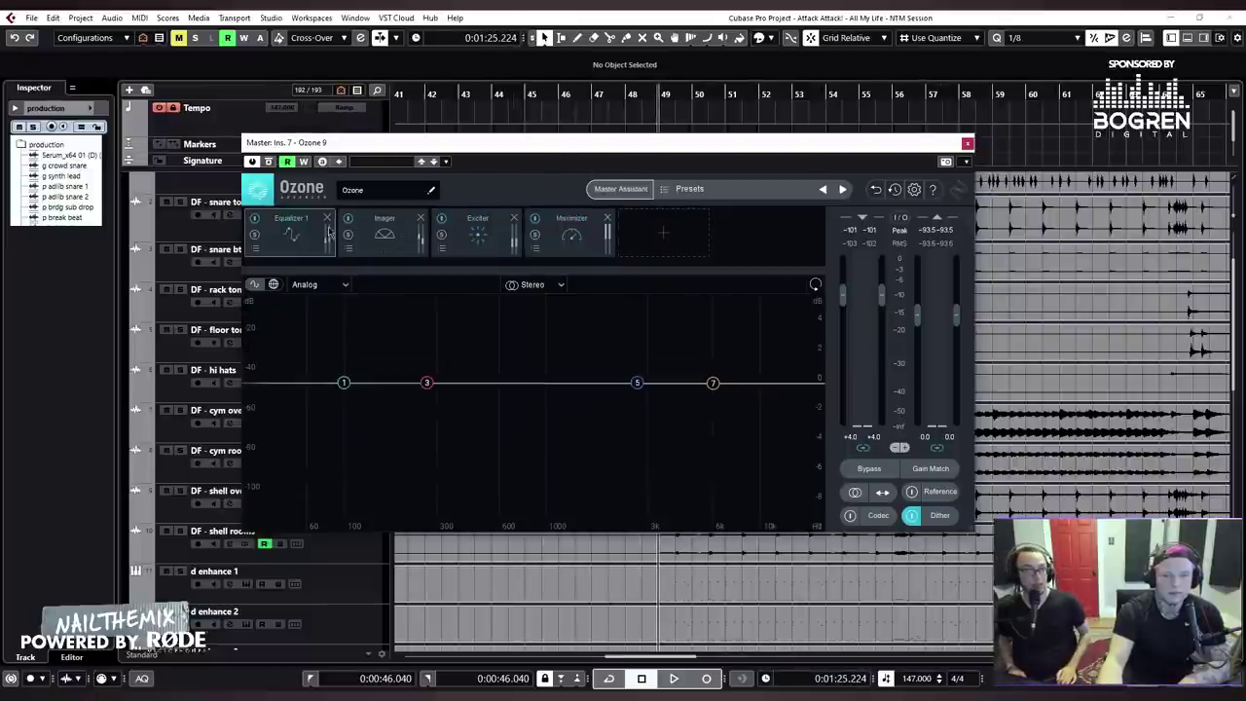
key("space")
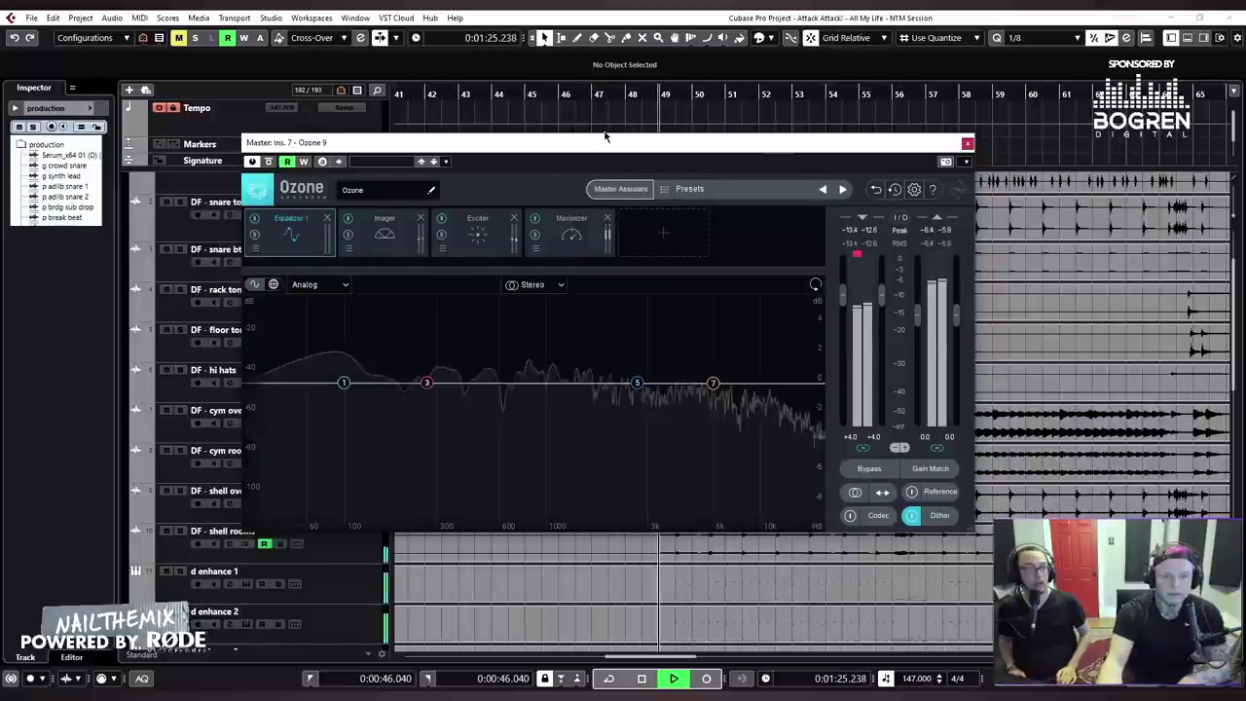
key("space")
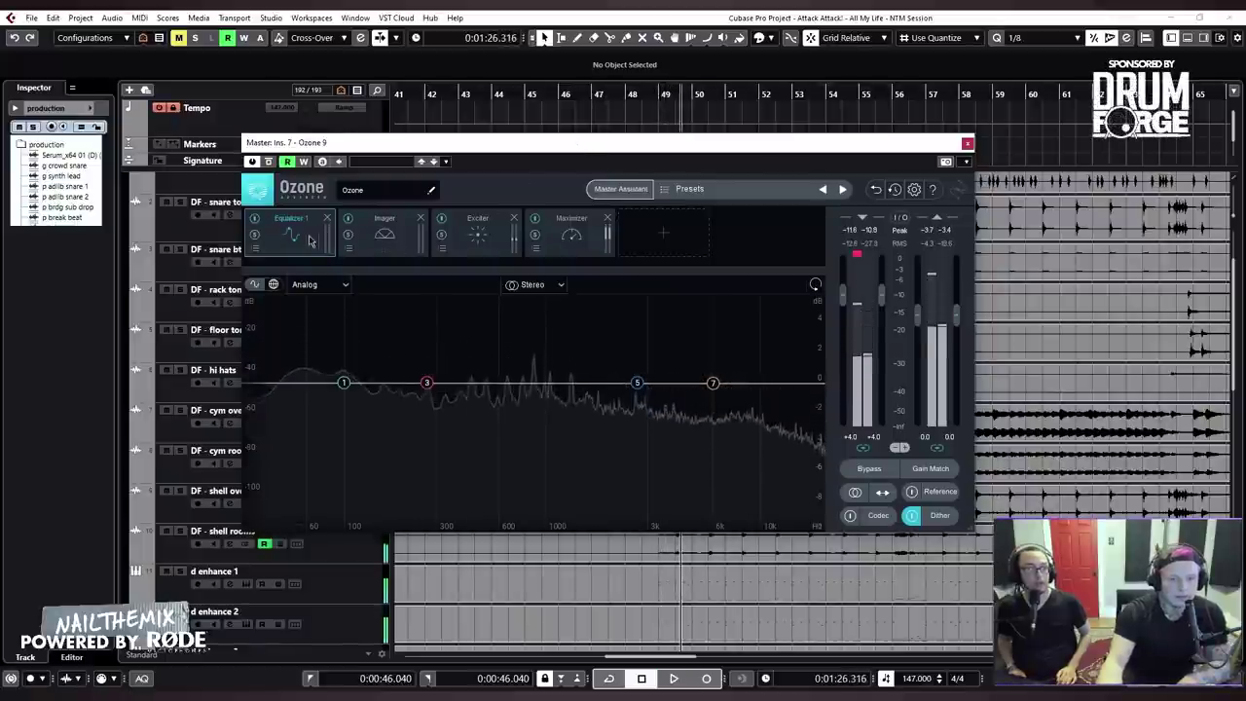
left_click(385, 234)
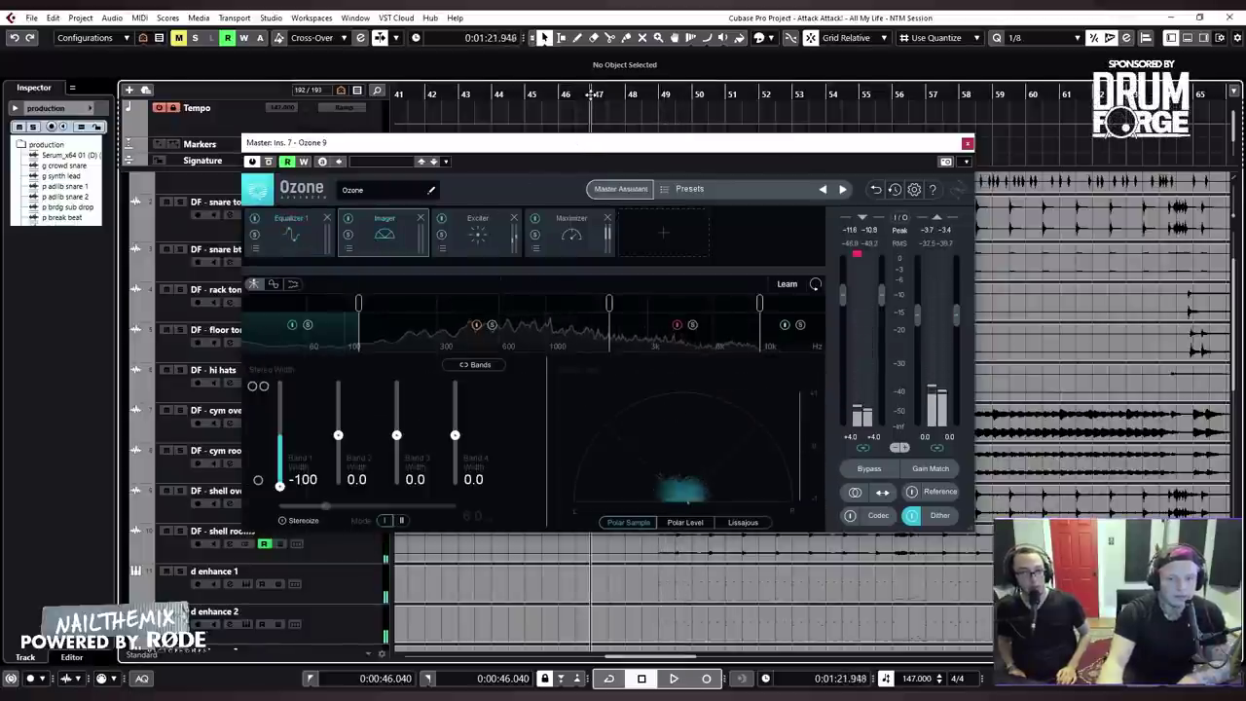
Compare Equalizer 1 with the Imager's -100 Band 1 width during playback, then view the Exciter bands
left_click(640, 95)
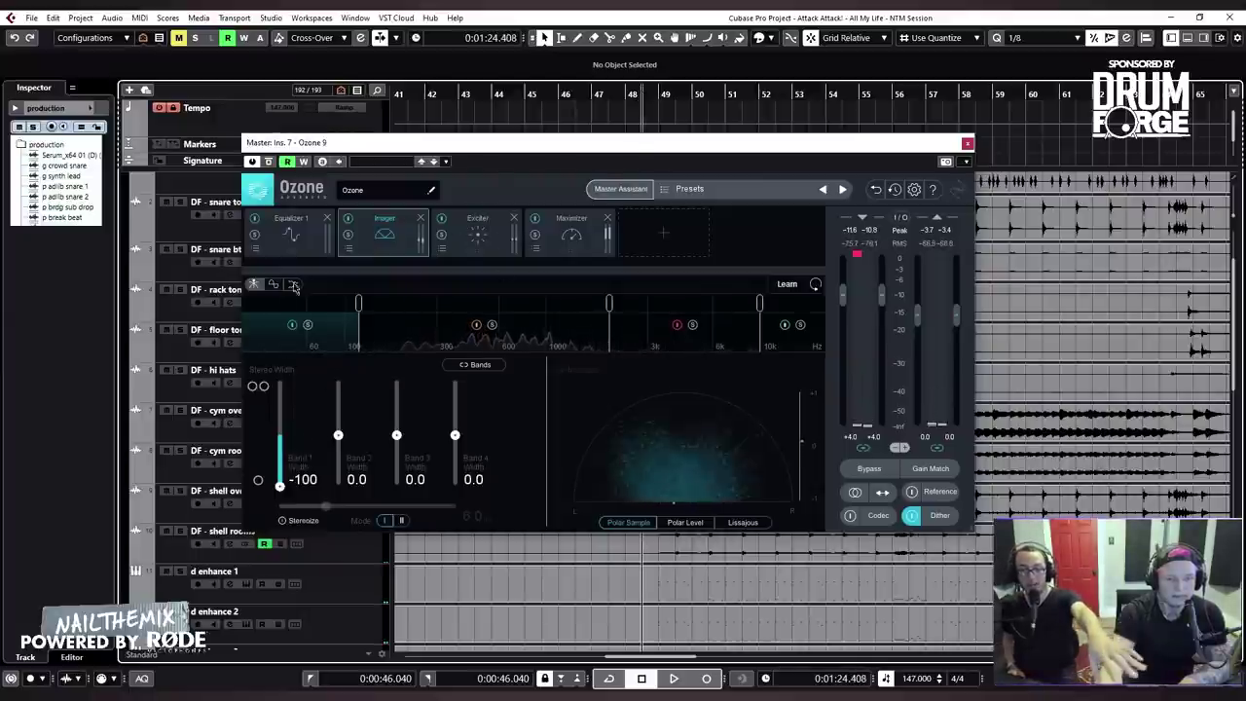
left_click(285, 241)
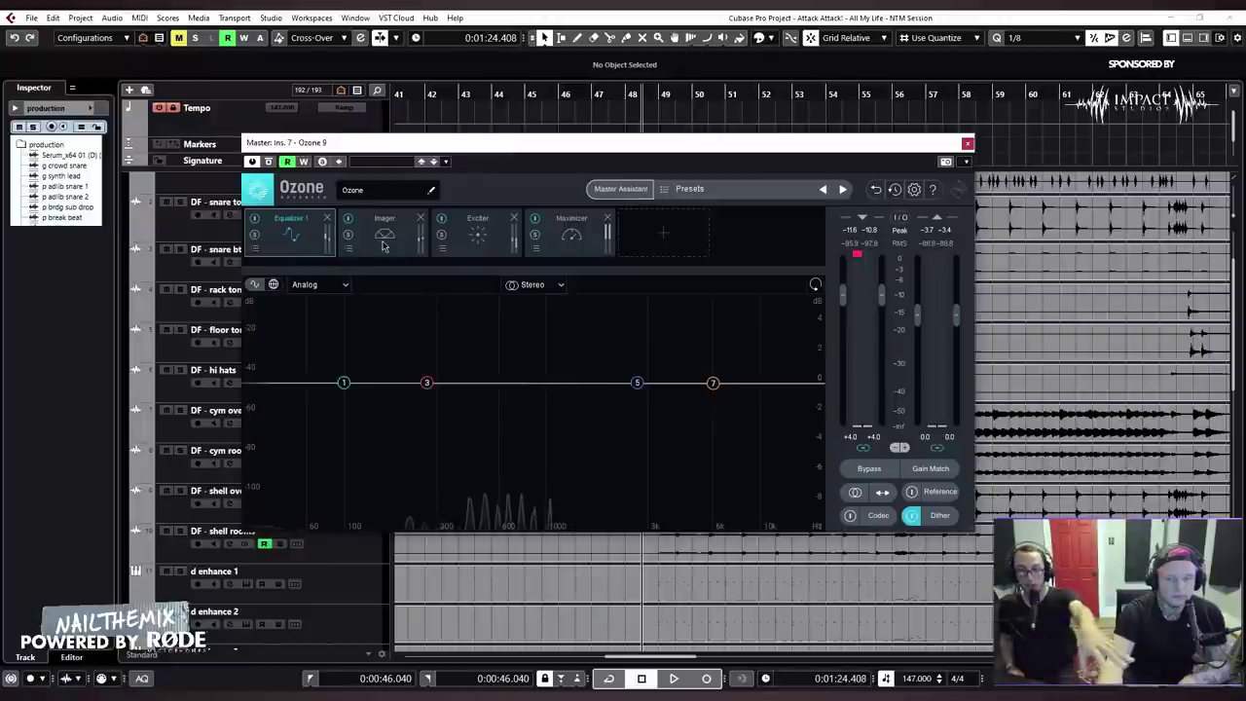
left_click(385, 246)
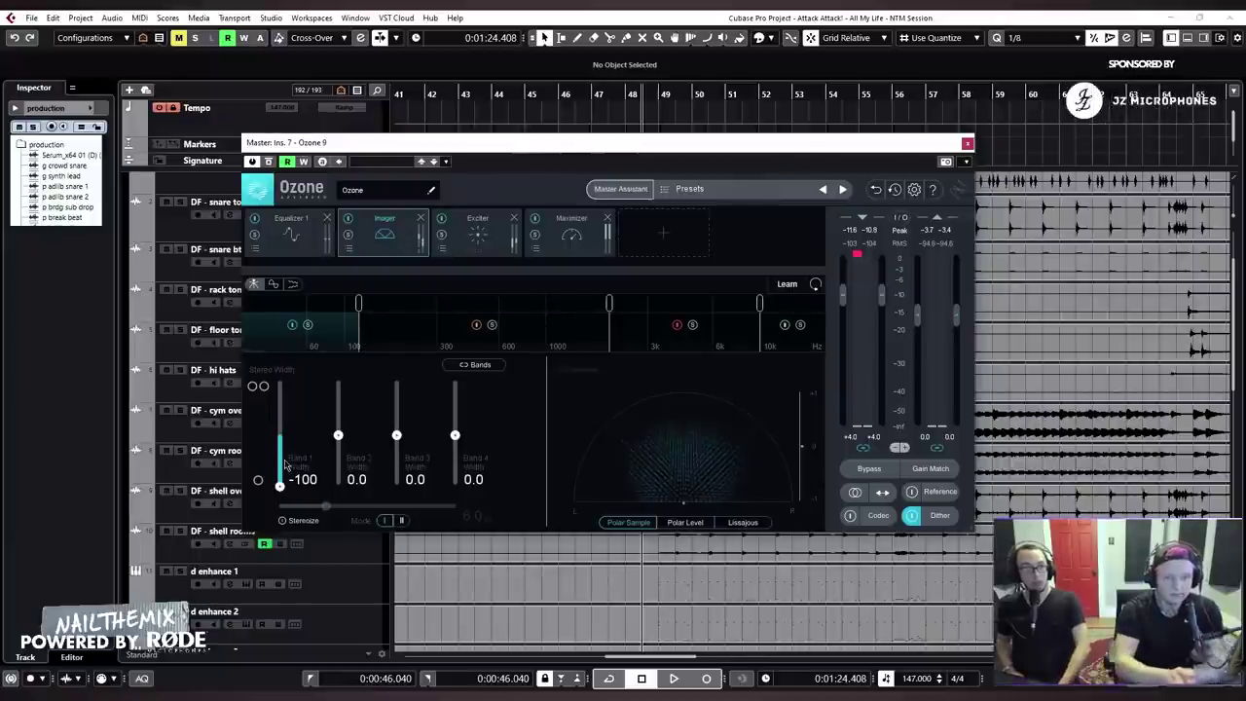
key("space")
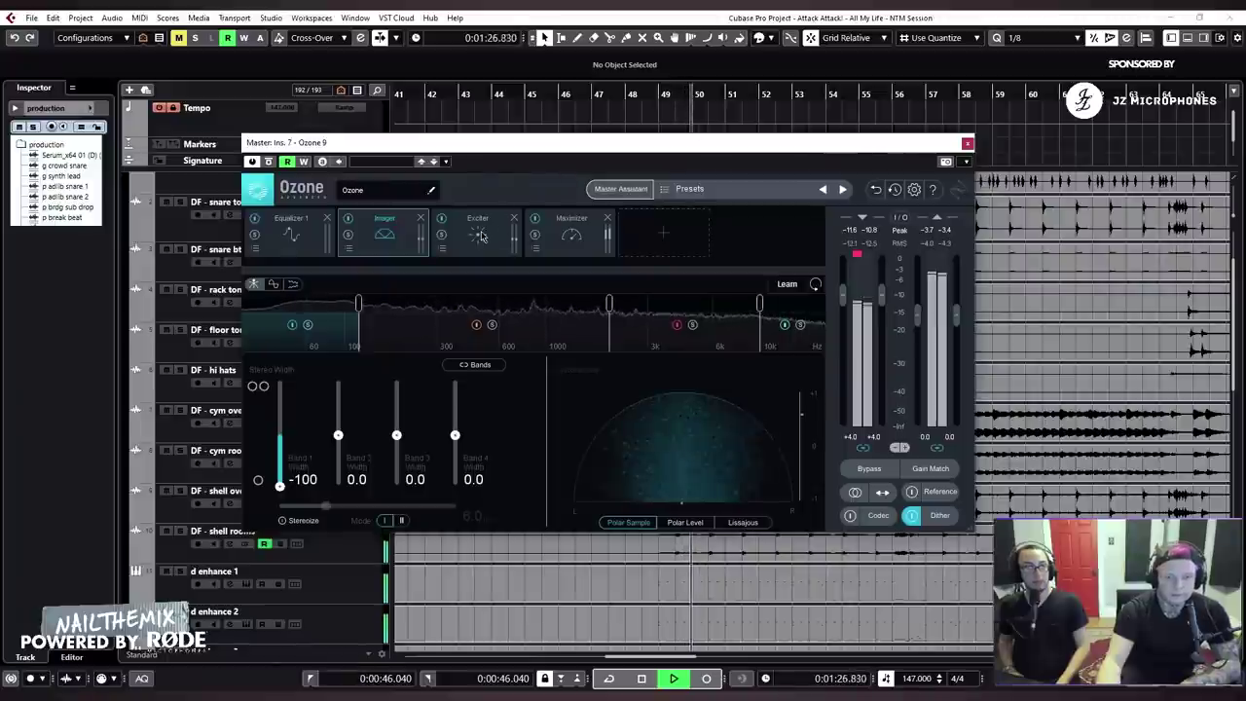
key("space")
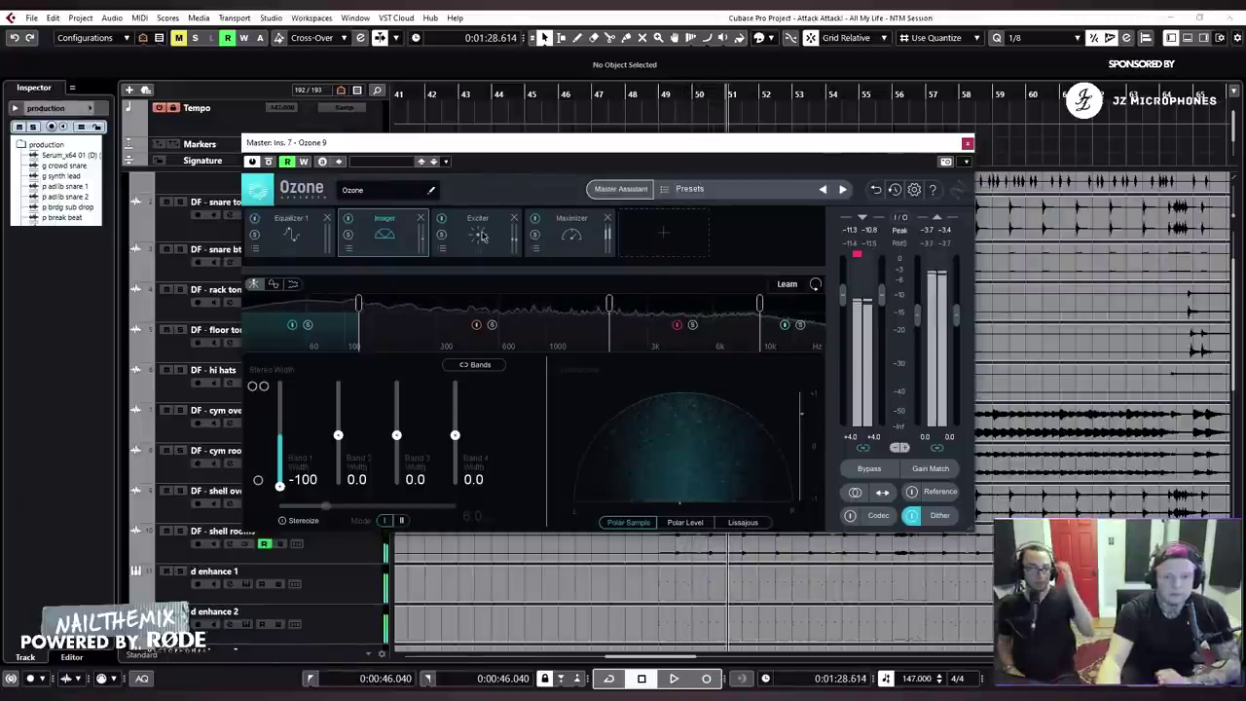
left_click(492, 230)
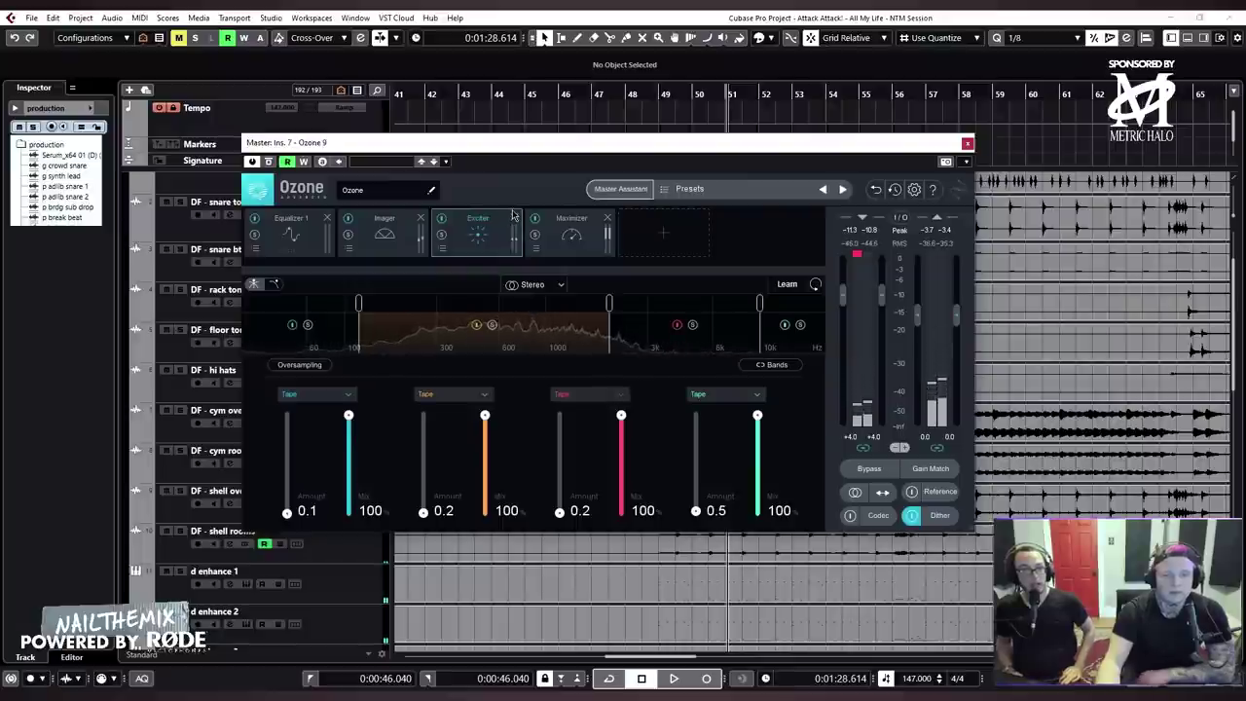
Play from bar 49 through Ozone's Exciter, then show the Maximizer at -10.0 dB threshold
left_click_drag(516, 142, 584, 161)
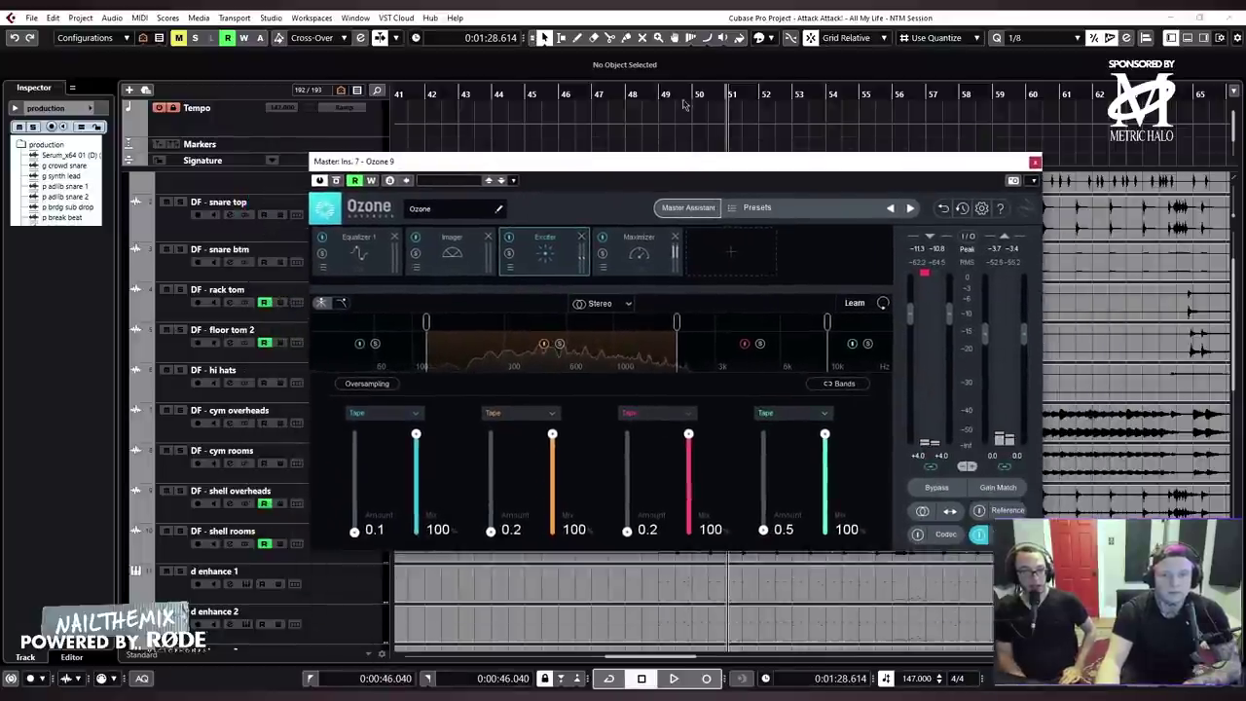
left_click(662, 95)
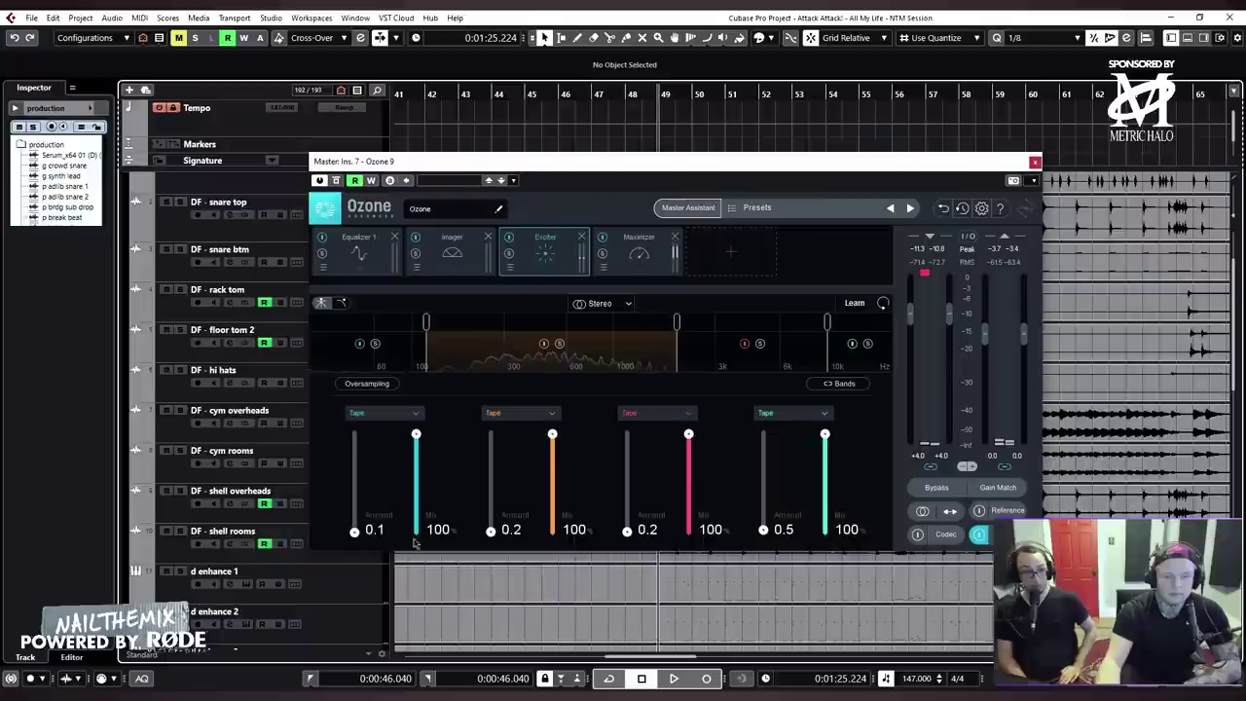
key("space")
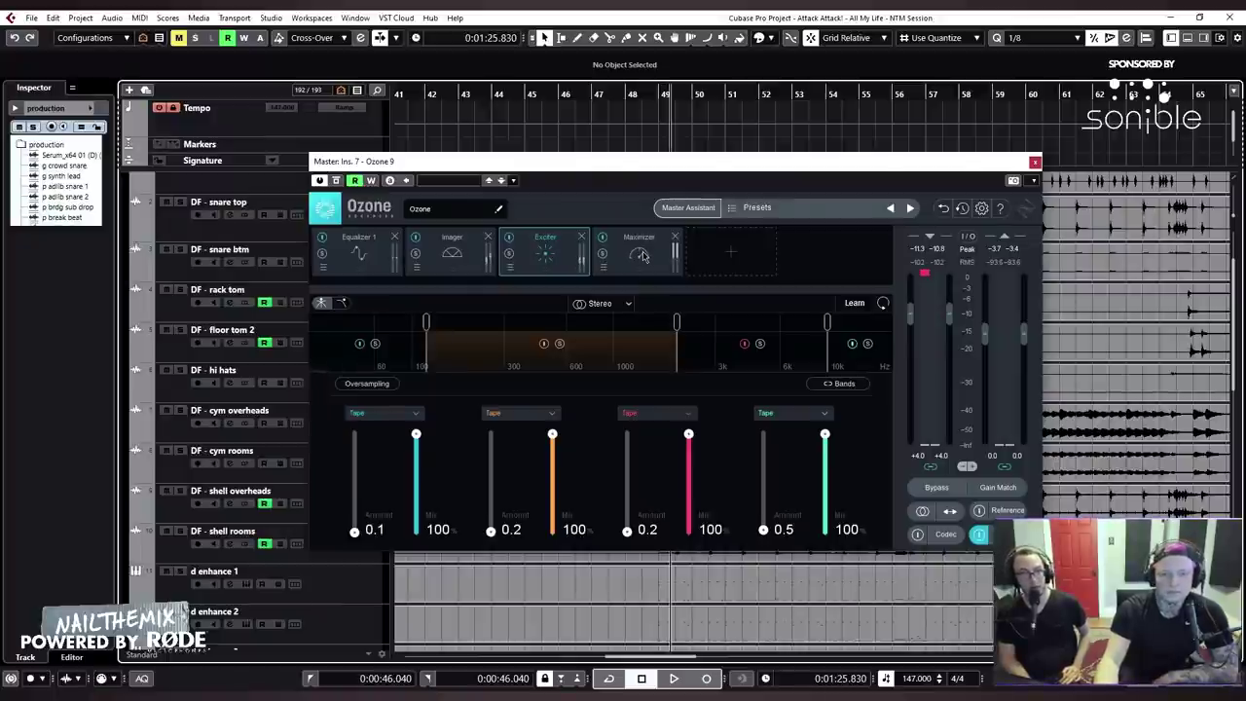
left_click(641, 256)
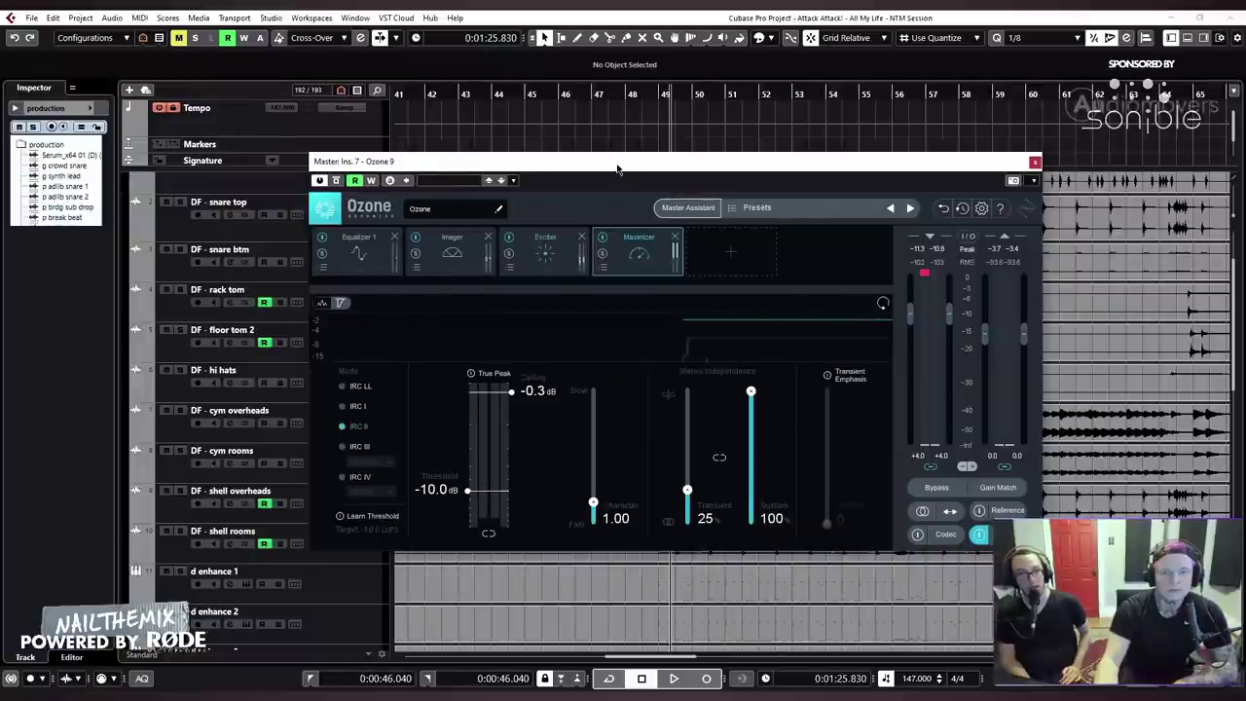
Play a passage through the Maximizer's IRC II settings, then close the Ozone 9 window
left_click_drag(623, 160, 698, 149)
key("space")
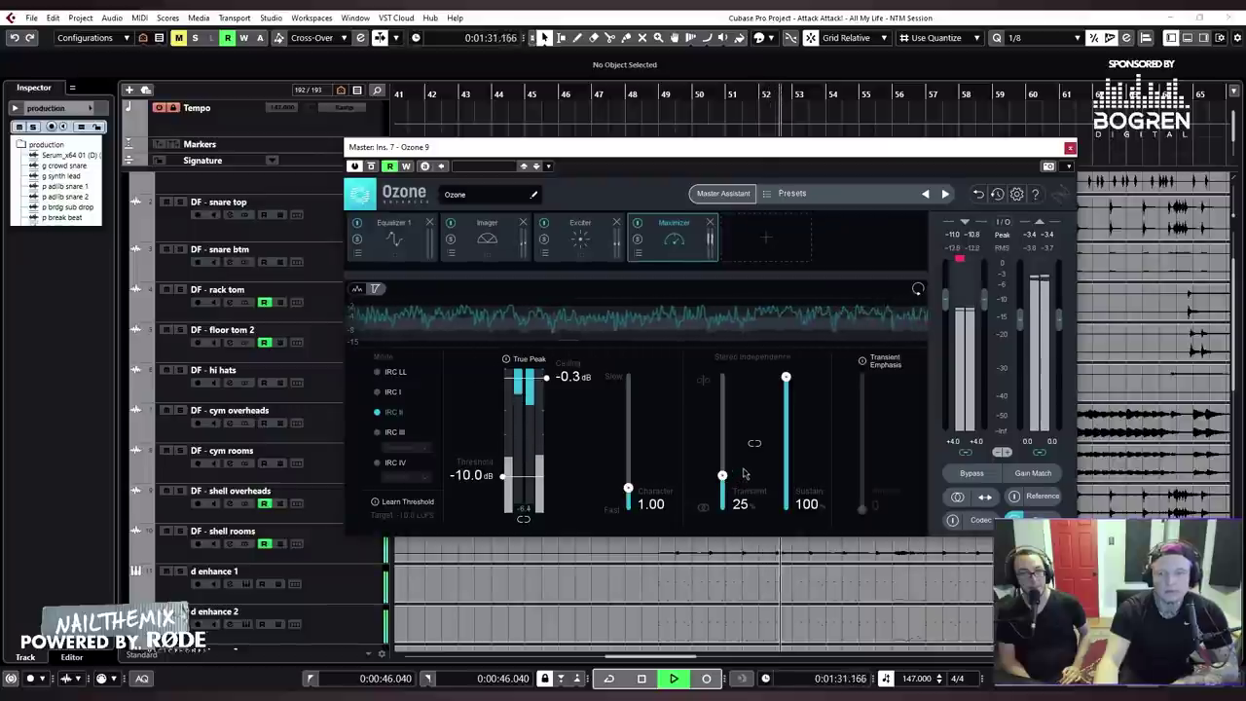
key("space")
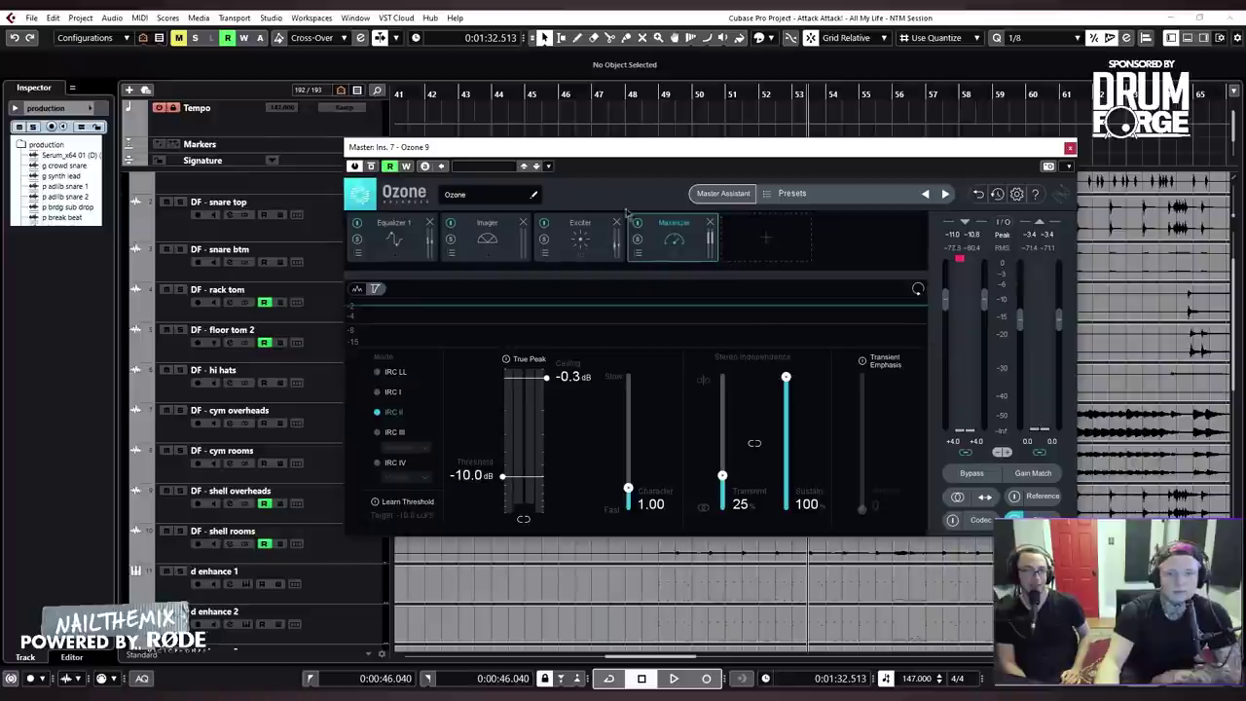
left_click_drag(564, 156, 550, 151)
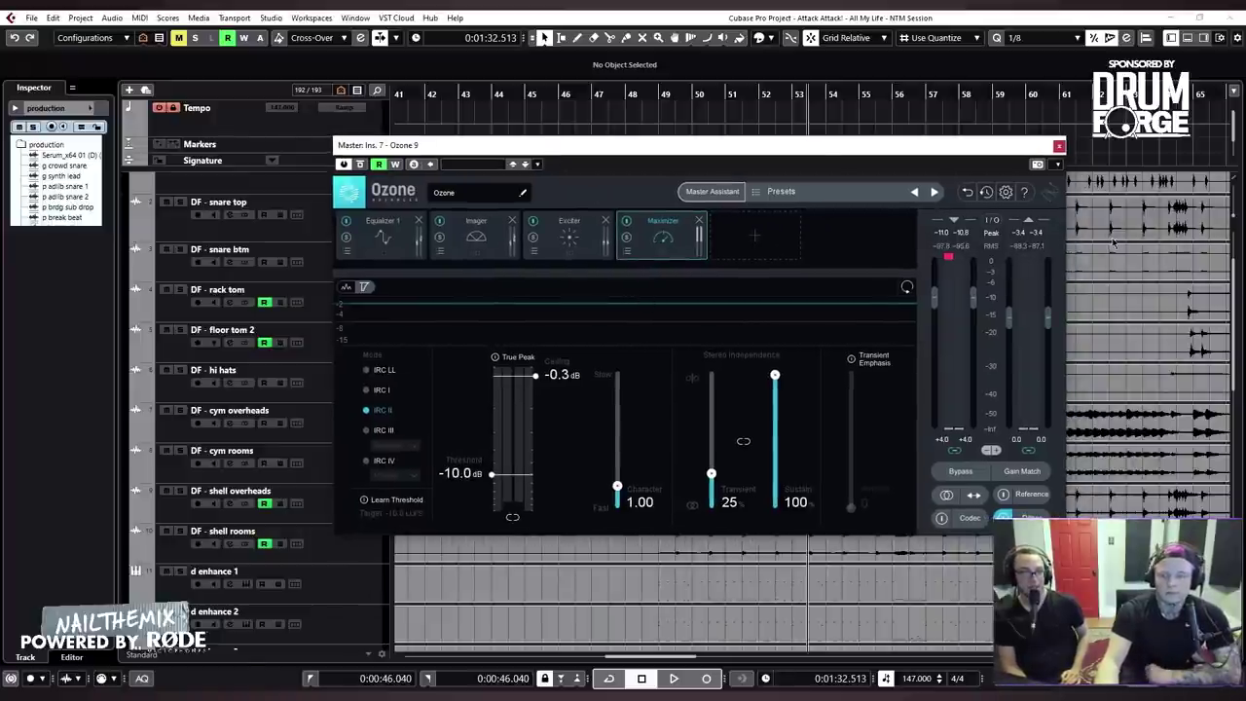
left_click(1059, 146)
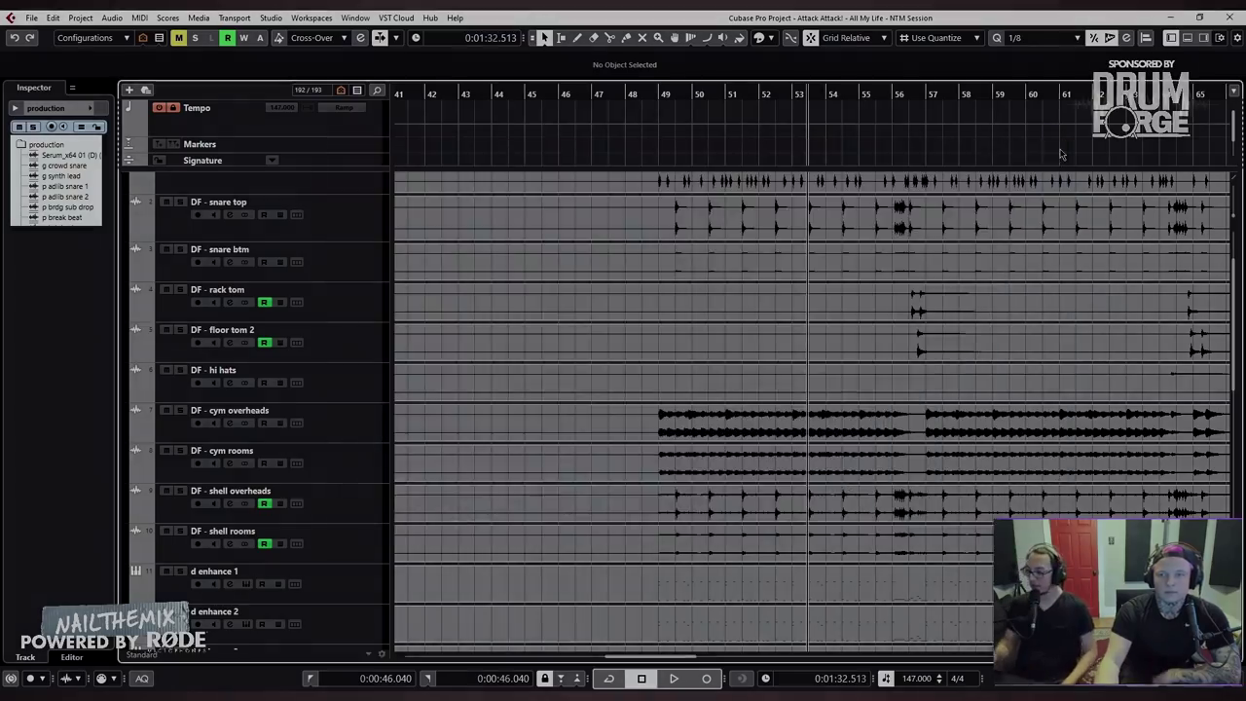